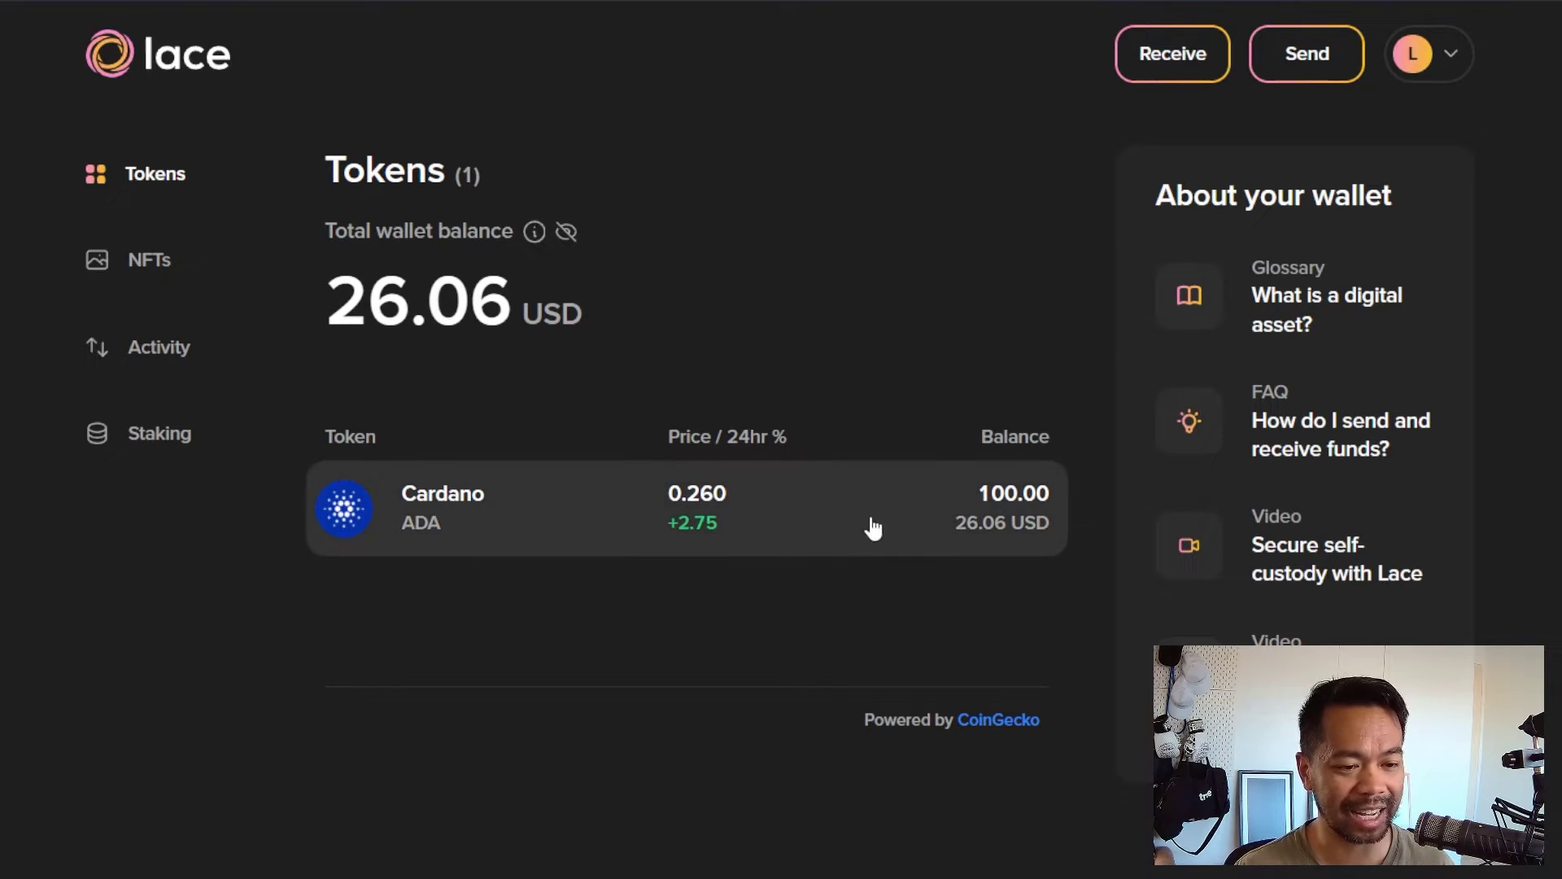
Open Lace's Staking section and scroll through the Browse pools list with ROS and saturation figures.
{"action": "left_click", "coordinate": [138, 454]}
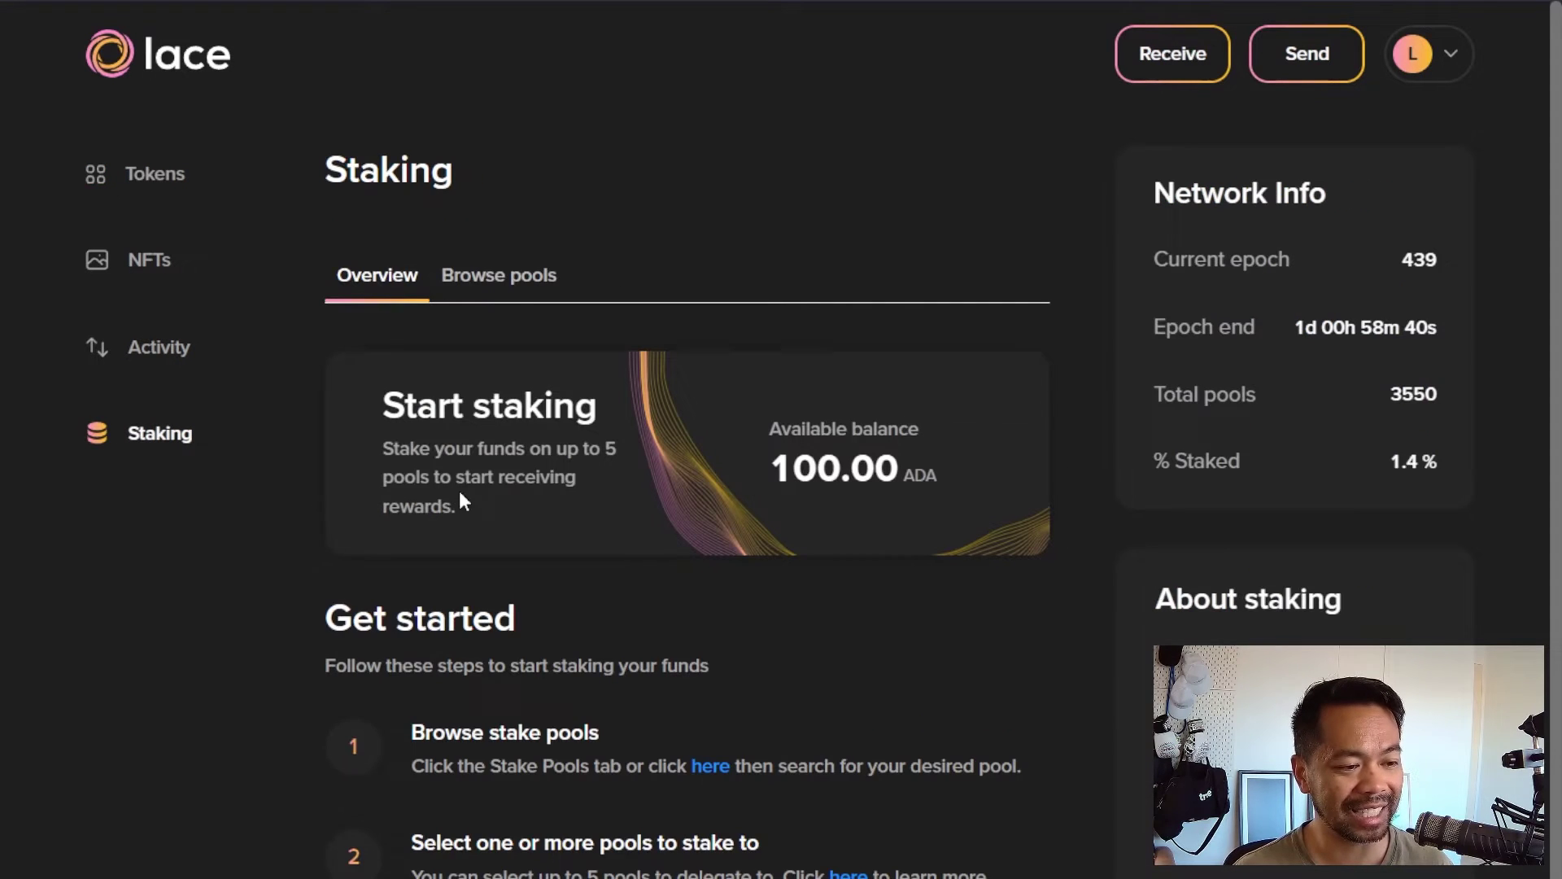
{"action": "scroll", "coordinate": [570, 407], "scroll_direction": "down", "scroll_amount": 2}
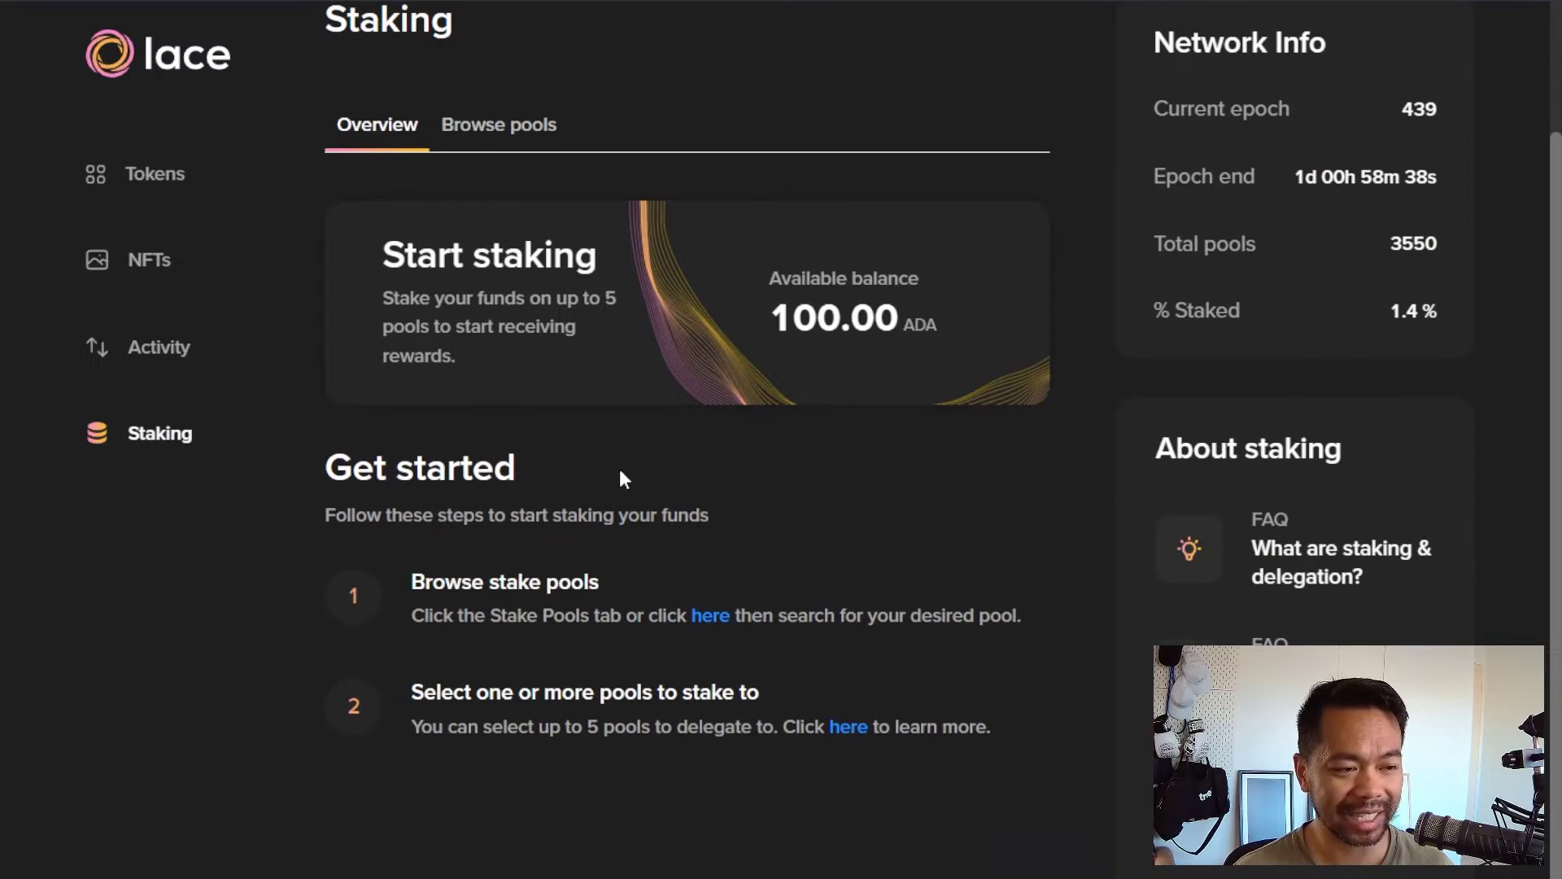
{"action": "scroll", "coordinate": [586, 289], "scroll_direction": "up", "scroll_amount": 2}
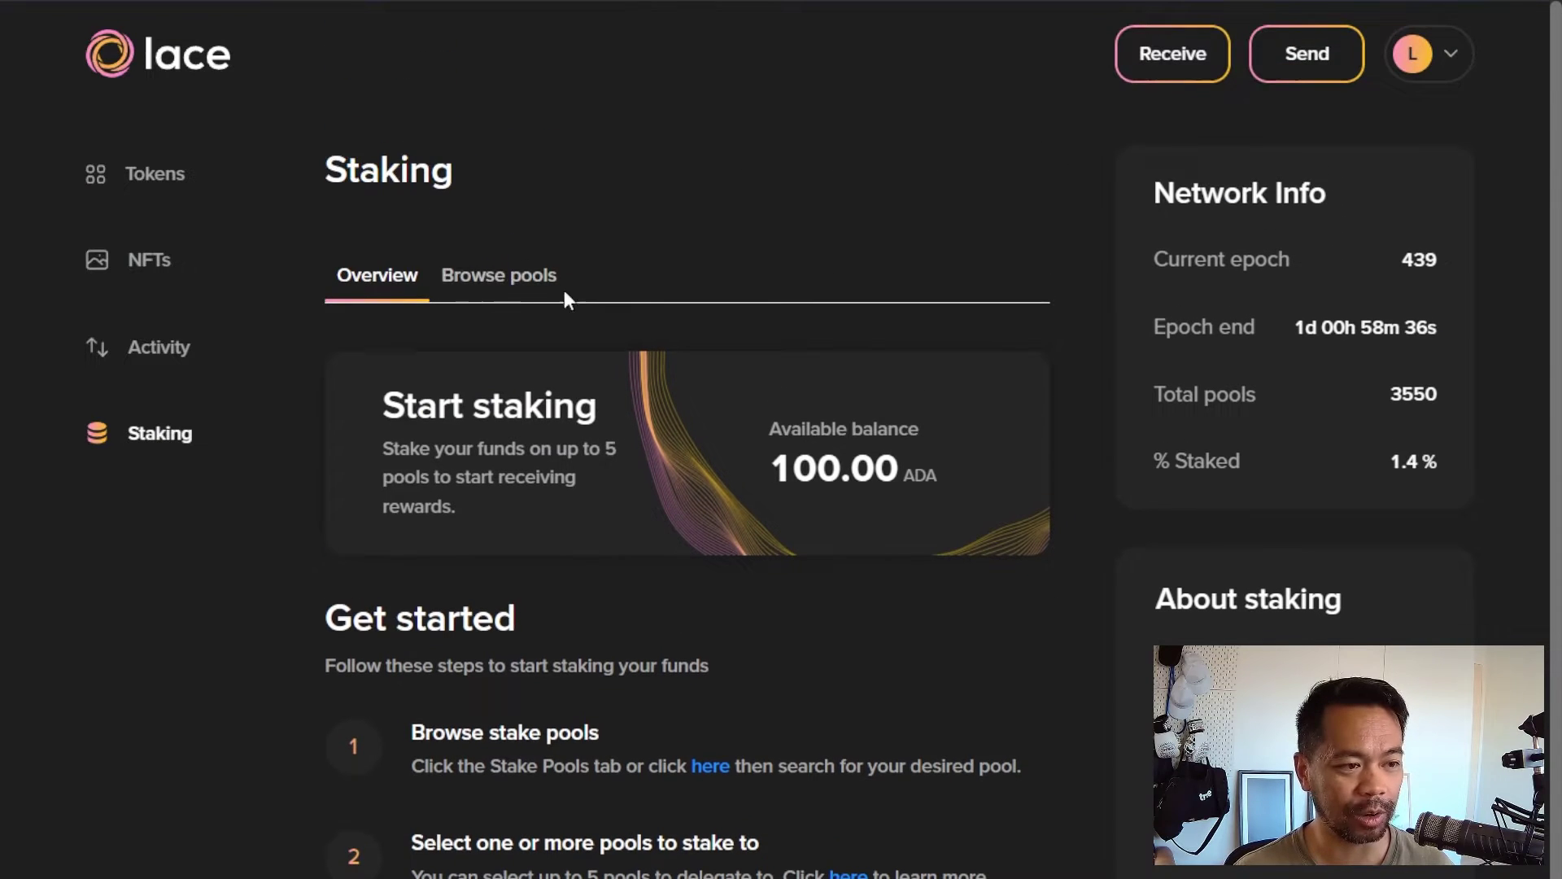
{"action": "left_click", "coordinate": [495, 280]}
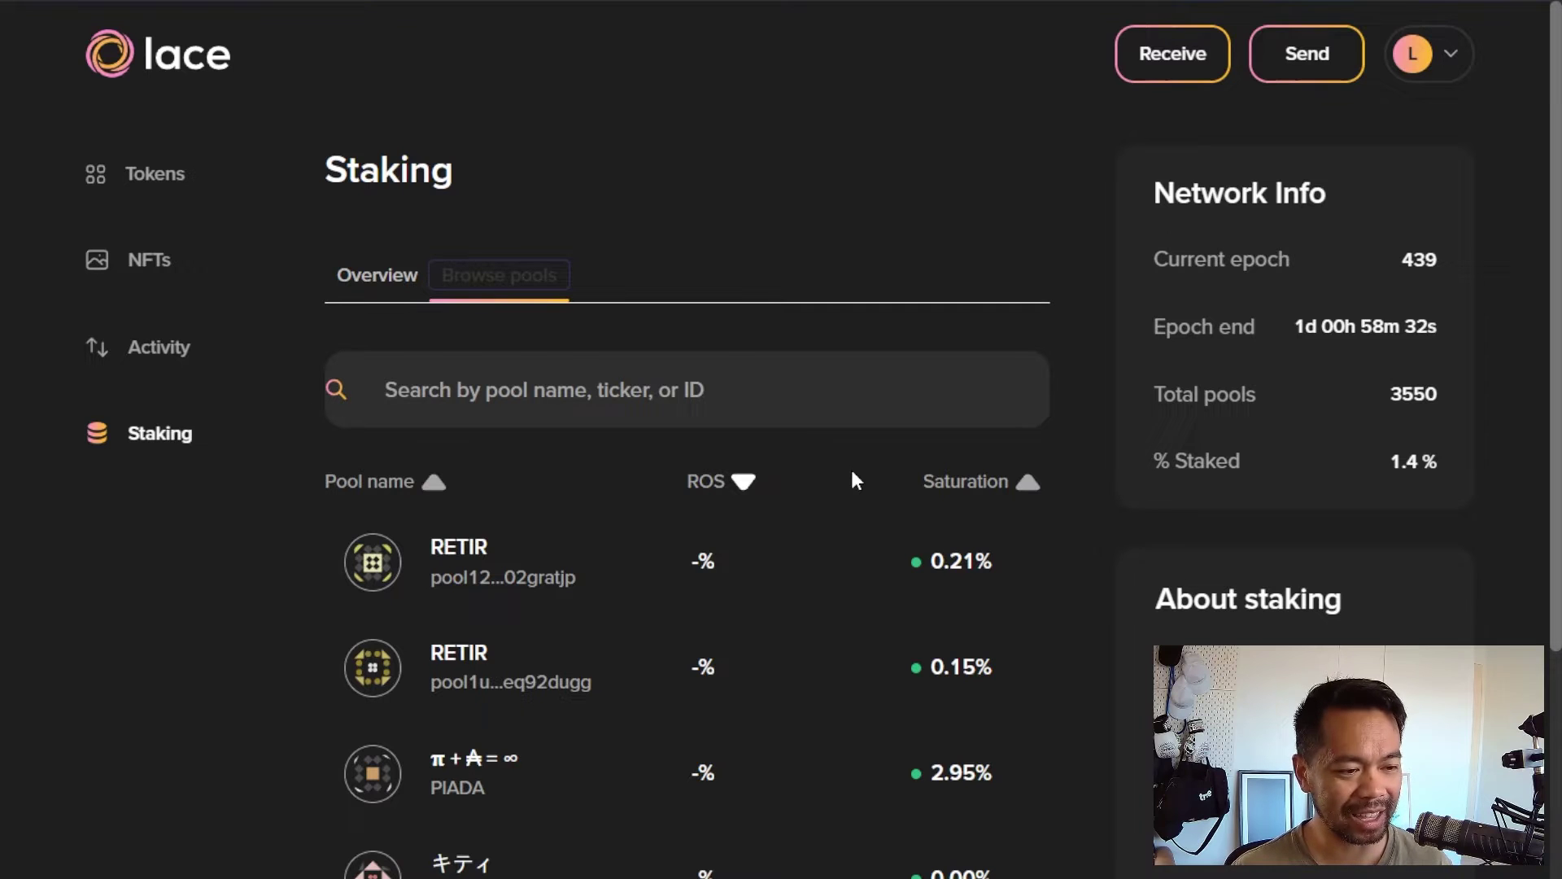
{"action": "scroll", "coordinate": [845, 592], "scroll_direction": "down", "scroll_amount": 3}
{"action": "scroll", "coordinate": [843, 598], "scroll_direction": "down", "scroll_amount": 10}
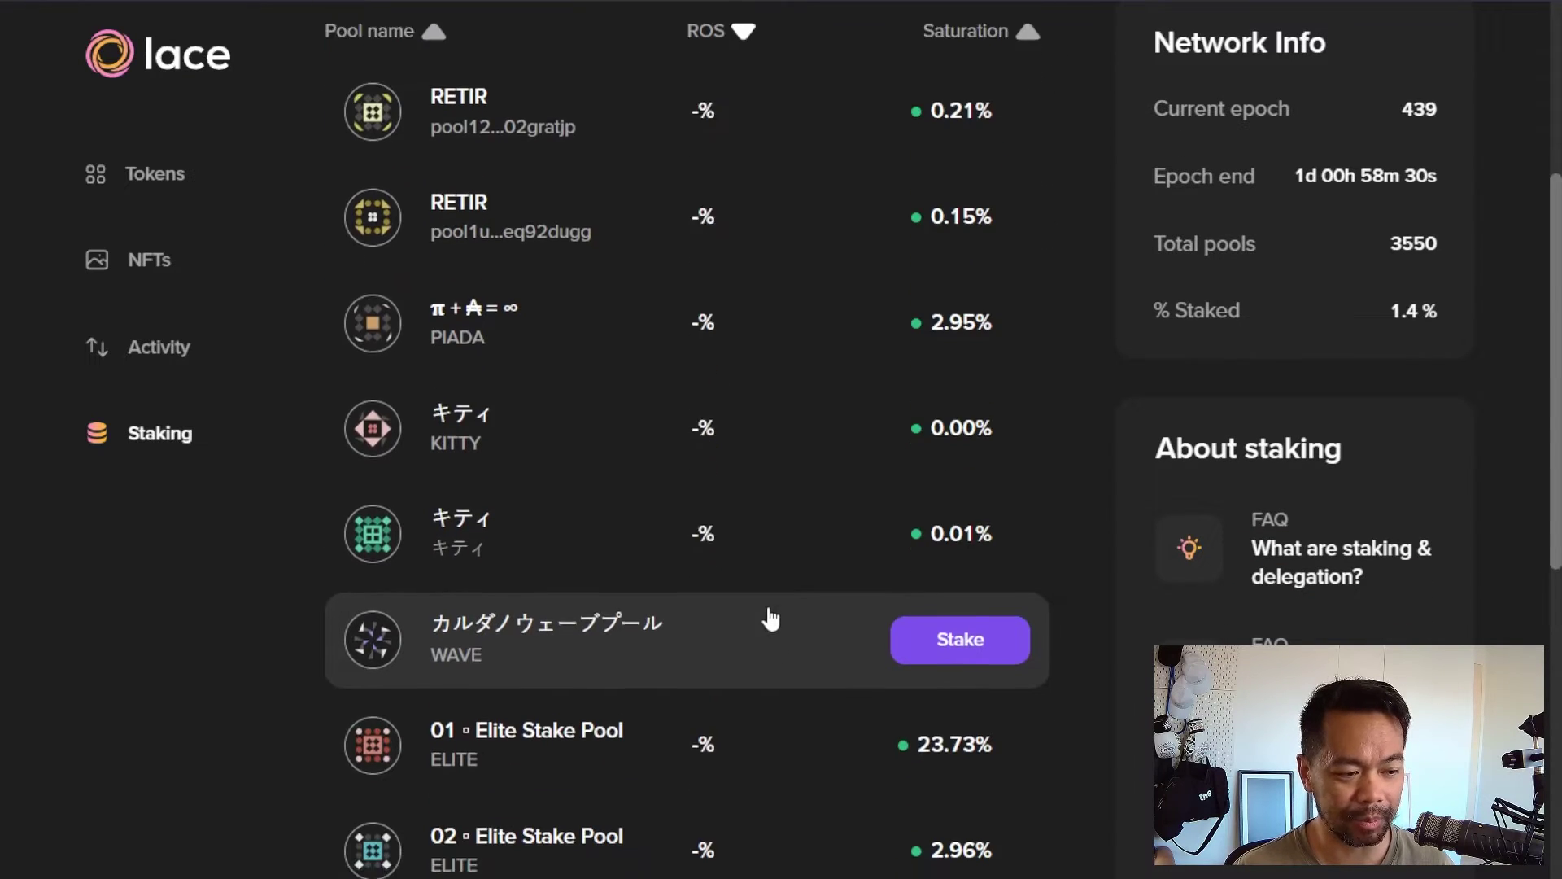
{"action": "scroll", "coordinate": [773, 615], "scroll_direction": "down", "scroll_amount": 15}
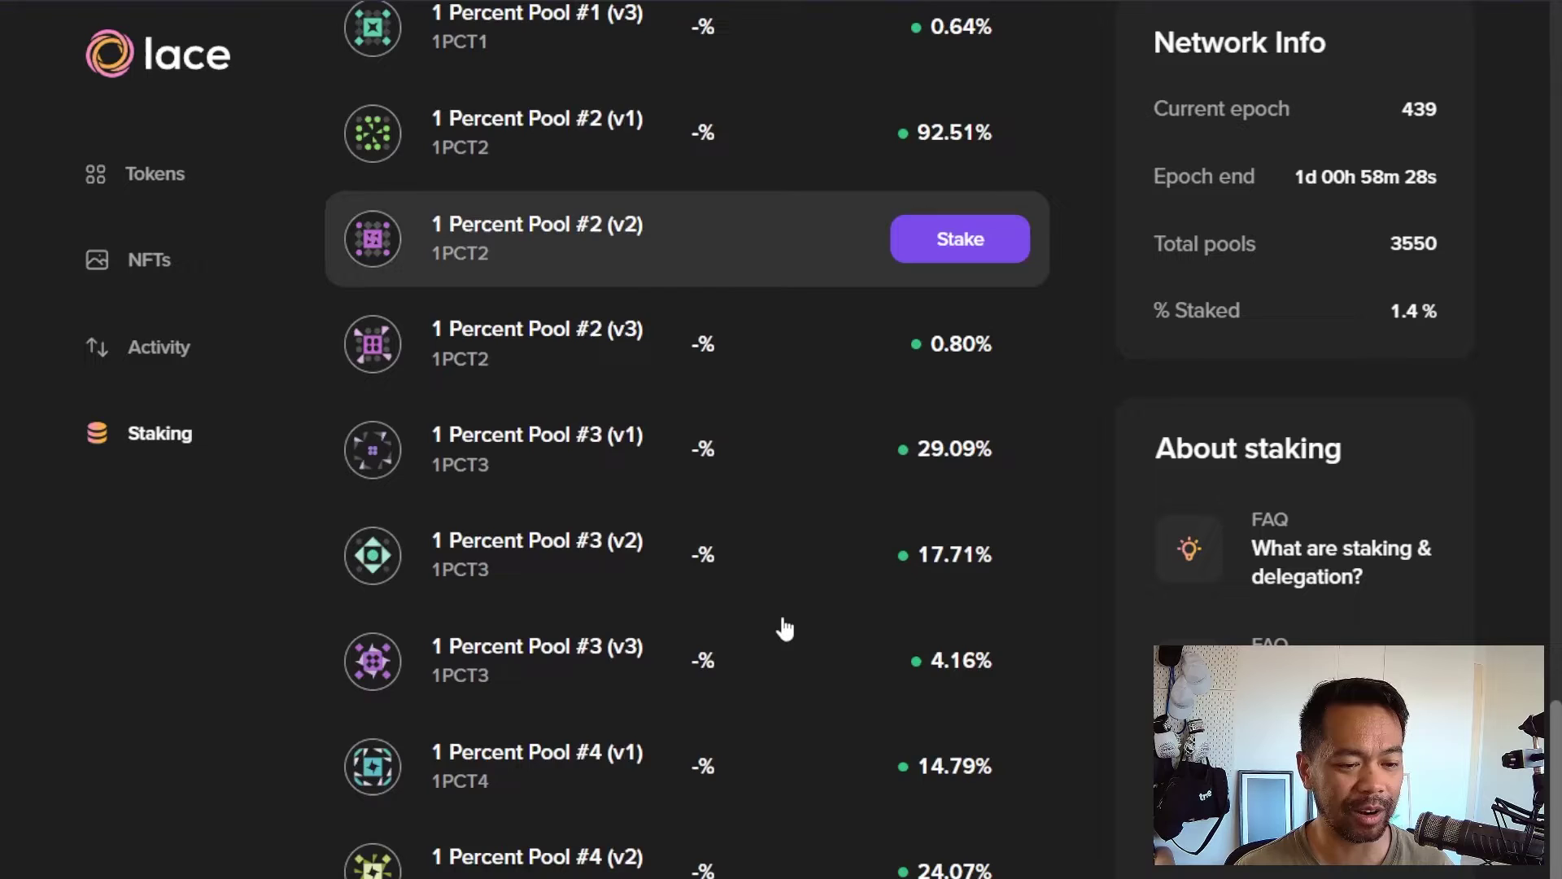
{"action": "scroll", "coordinate": [782, 629], "scroll_direction": "down", "scroll_amount": 10}
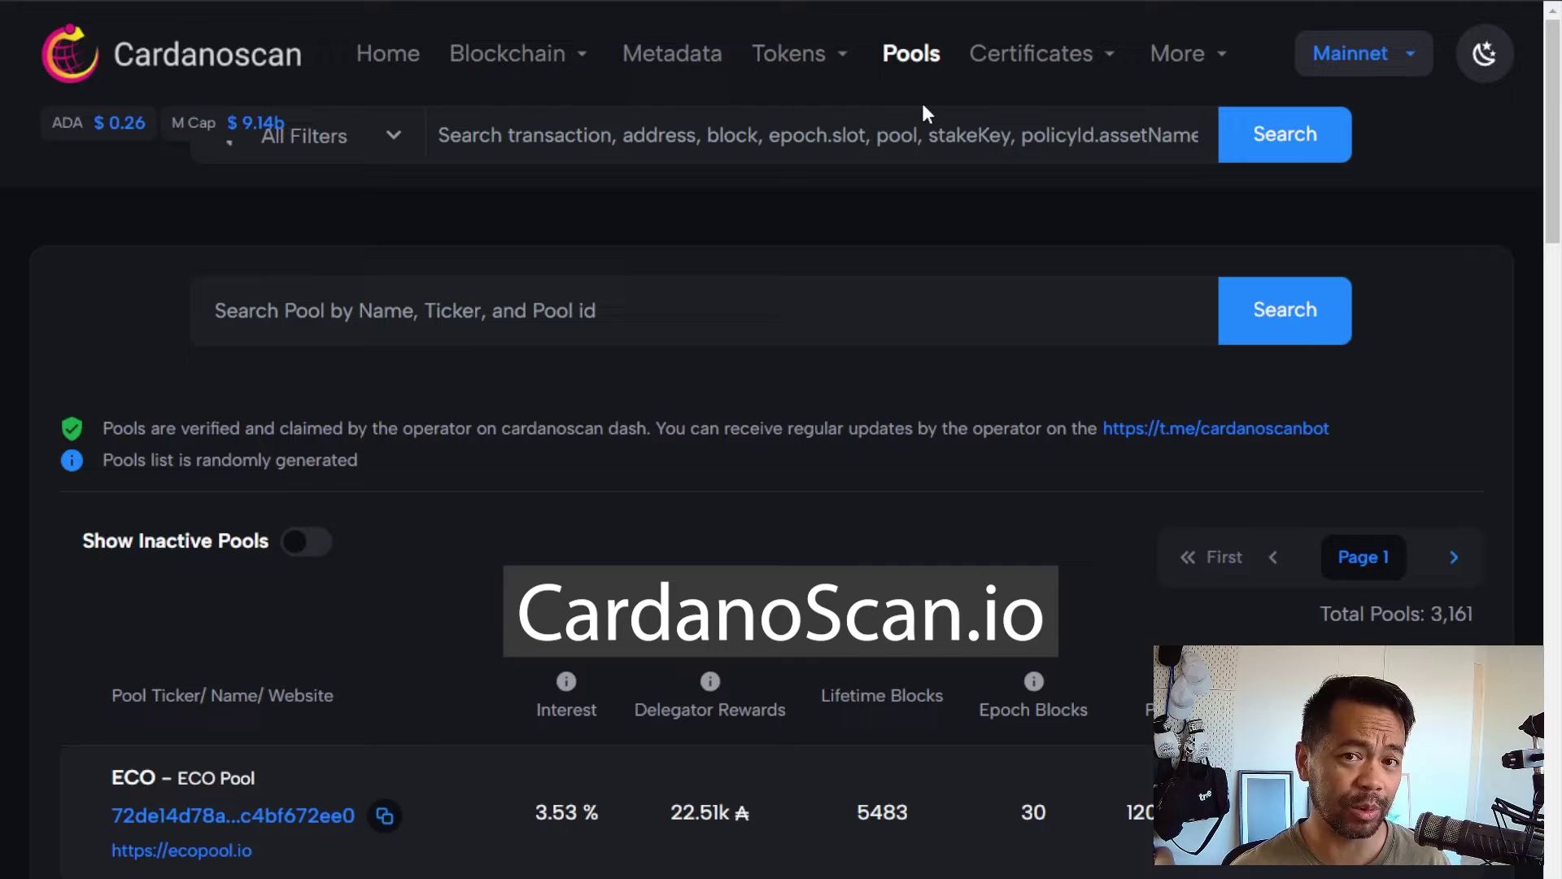
Highlight ECO Pool's 3.53 % interest and 22.51k delegator rewards in Cardanoscan's pool table.
{"action": "scroll", "coordinate": [921, 99], "scroll_direction": "down", "scroll_amount": 7}
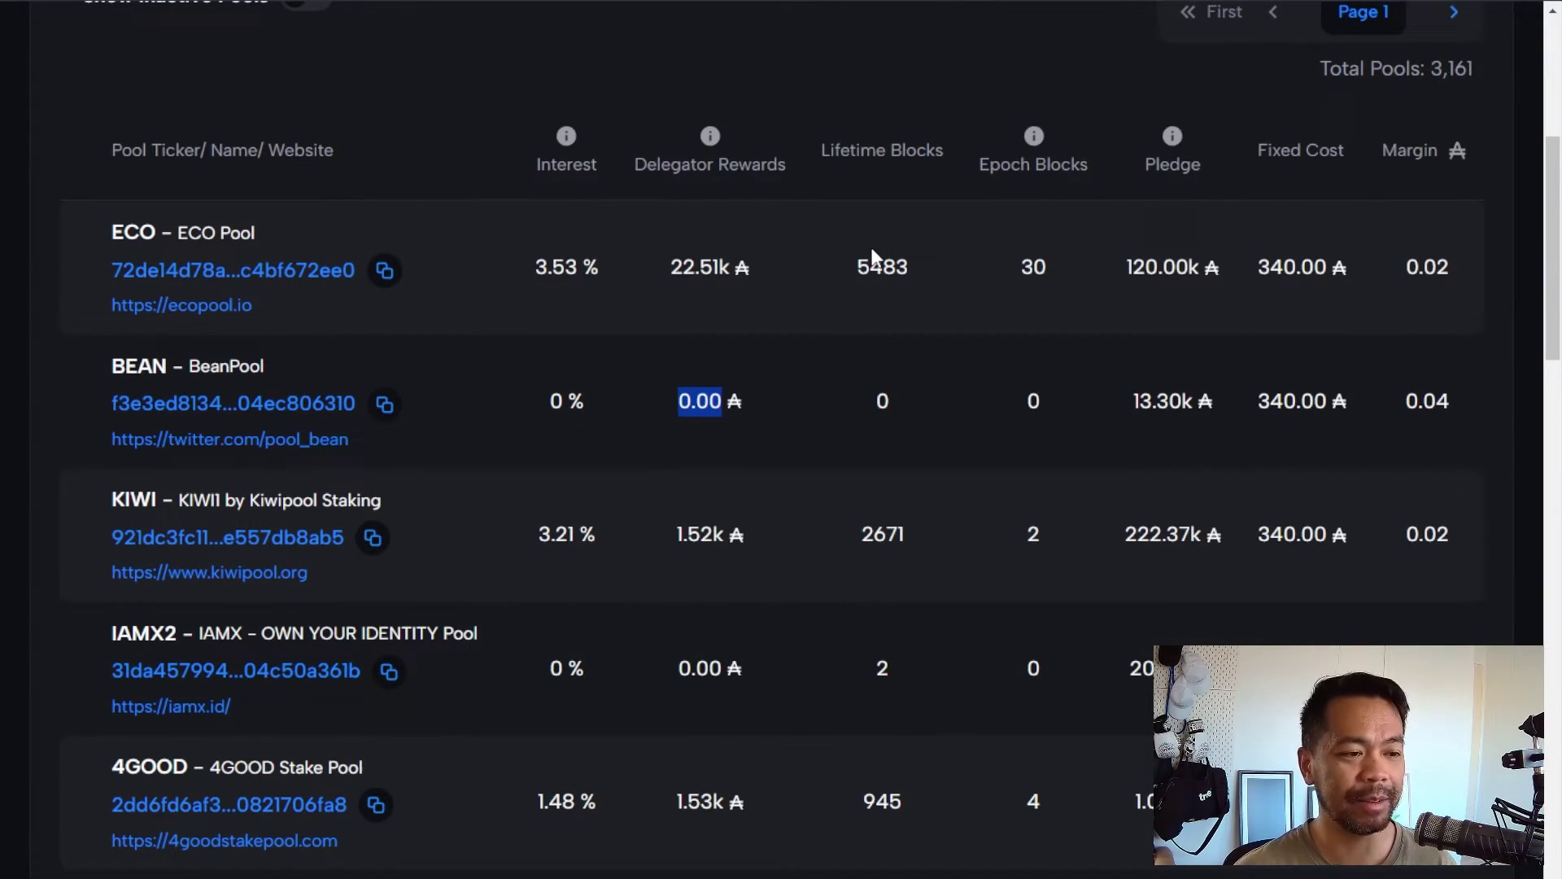
{"action": "left_click", "coordinate": [551, 285]}
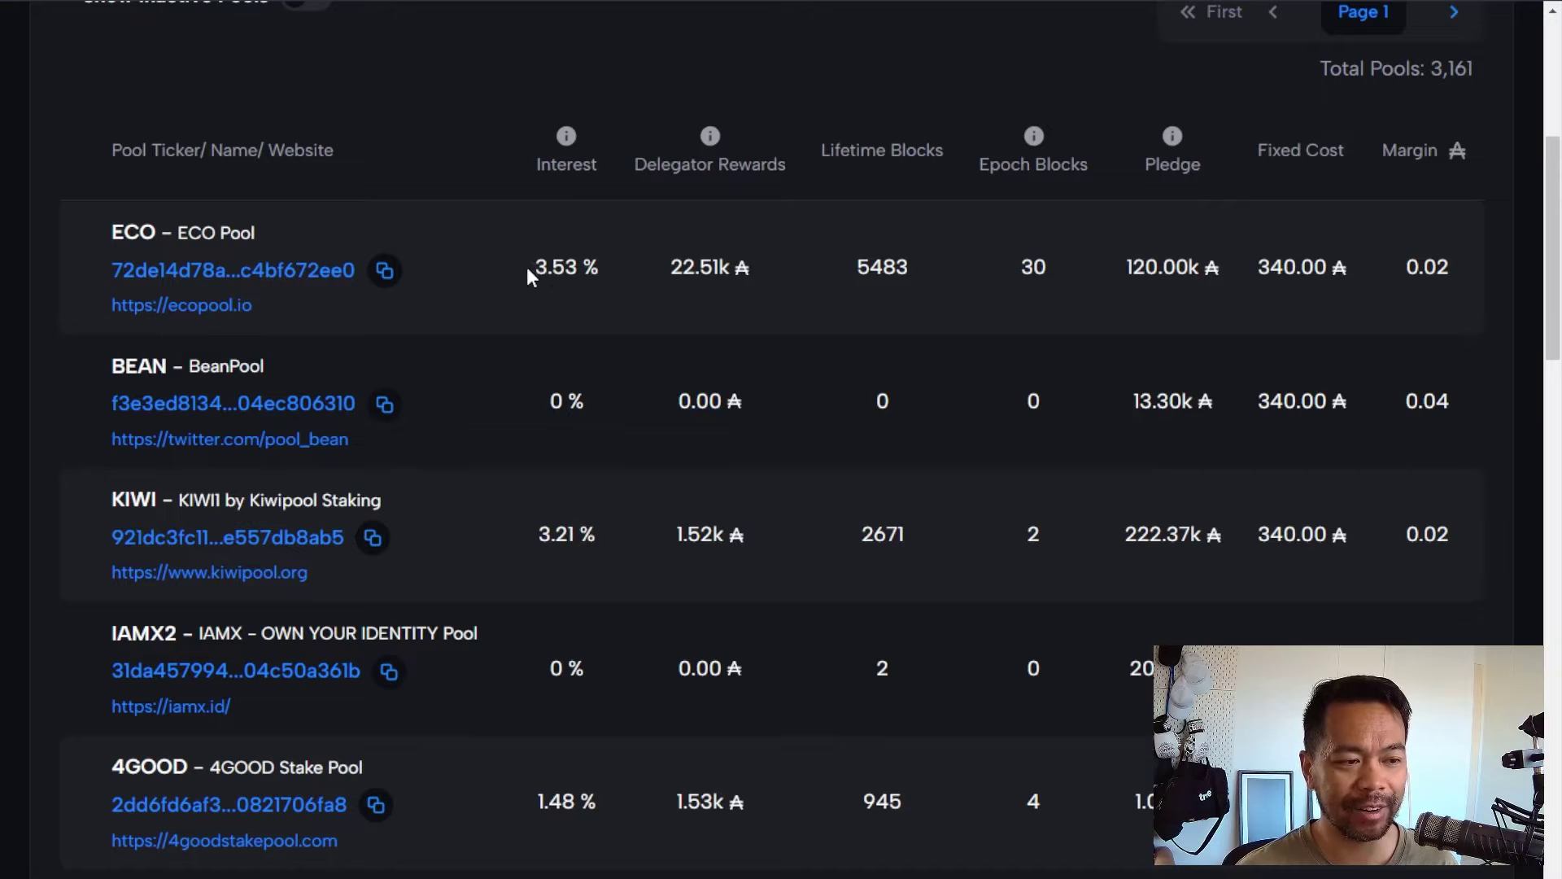
{"action": "left_click_drag", "start_coordinate": [528, 268], "coordinate": [600, 268]}
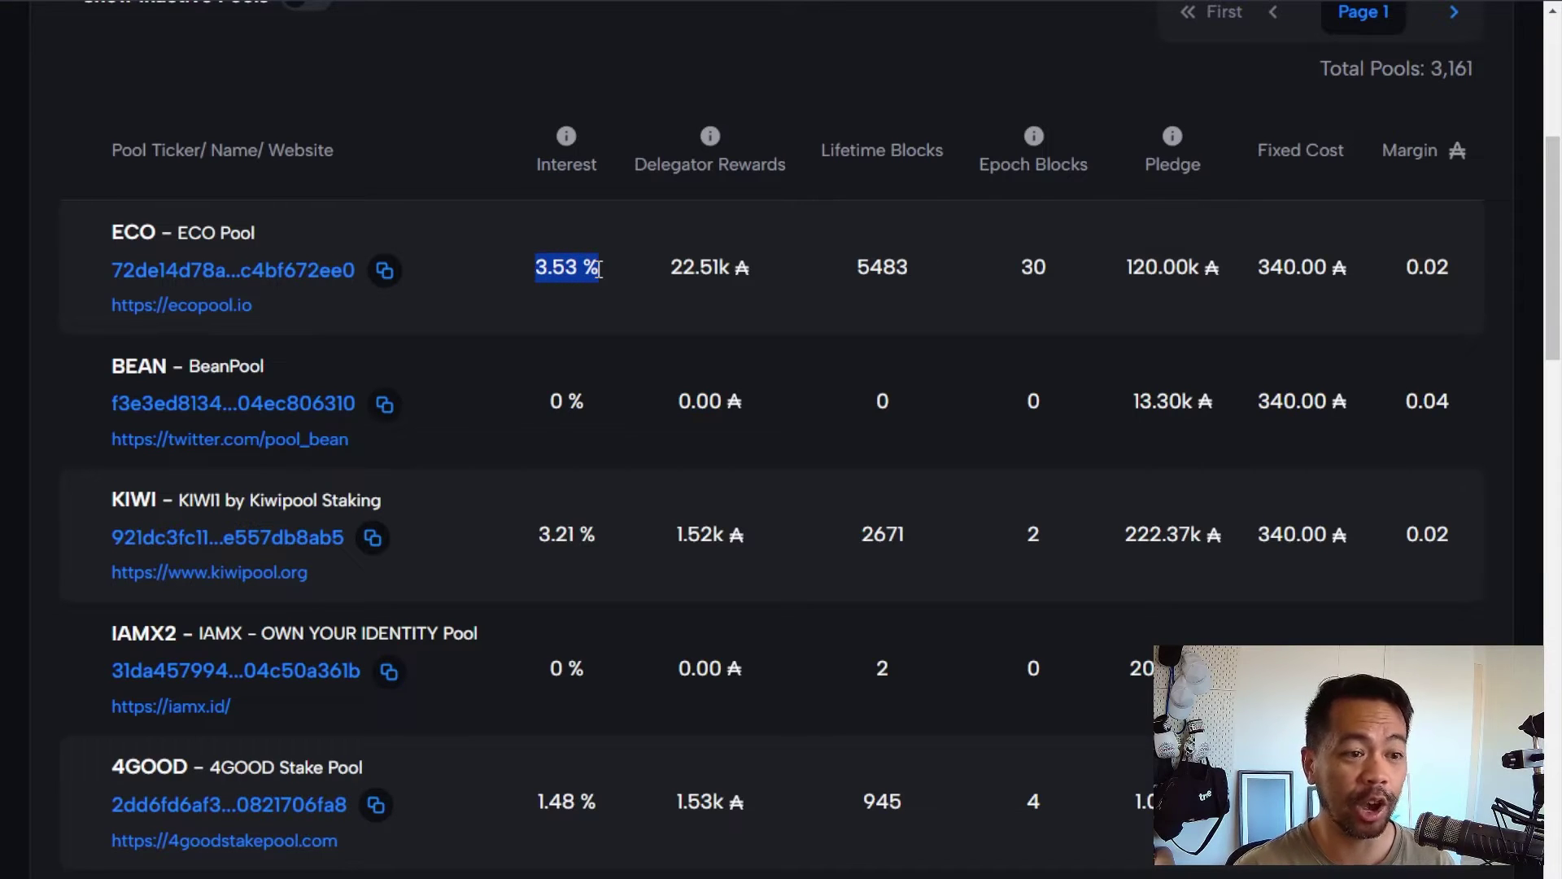
{"action": "left_click_drag", "start_coordinate": [670, 268], "coordinate": [763, 279]}
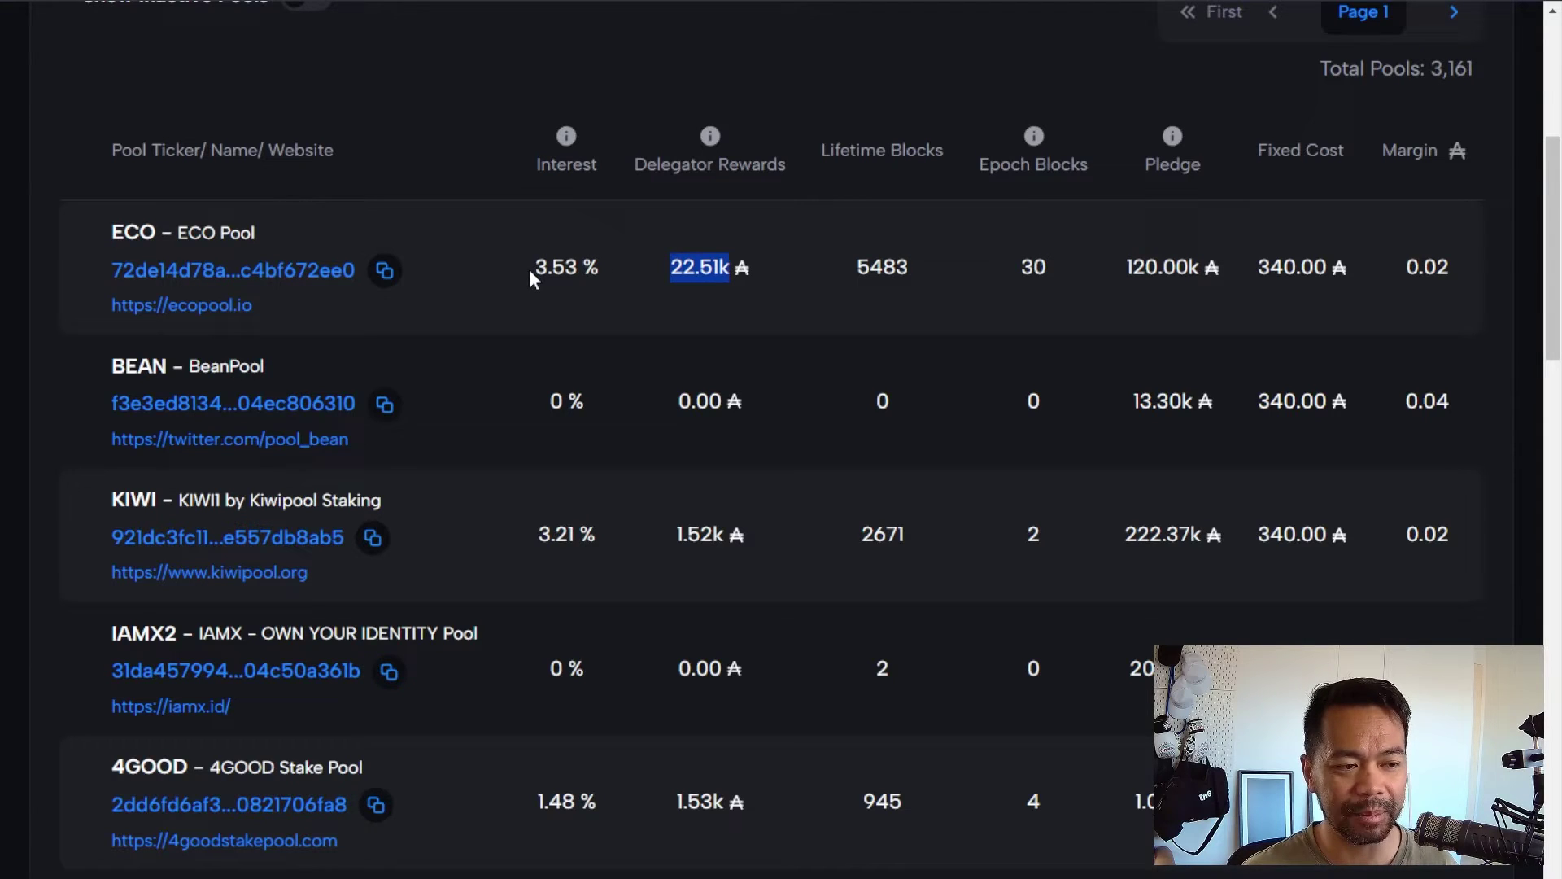
{"action": "left_click_drag", "start_coordinate": [531, 275], "coordinate": [552, 276]}
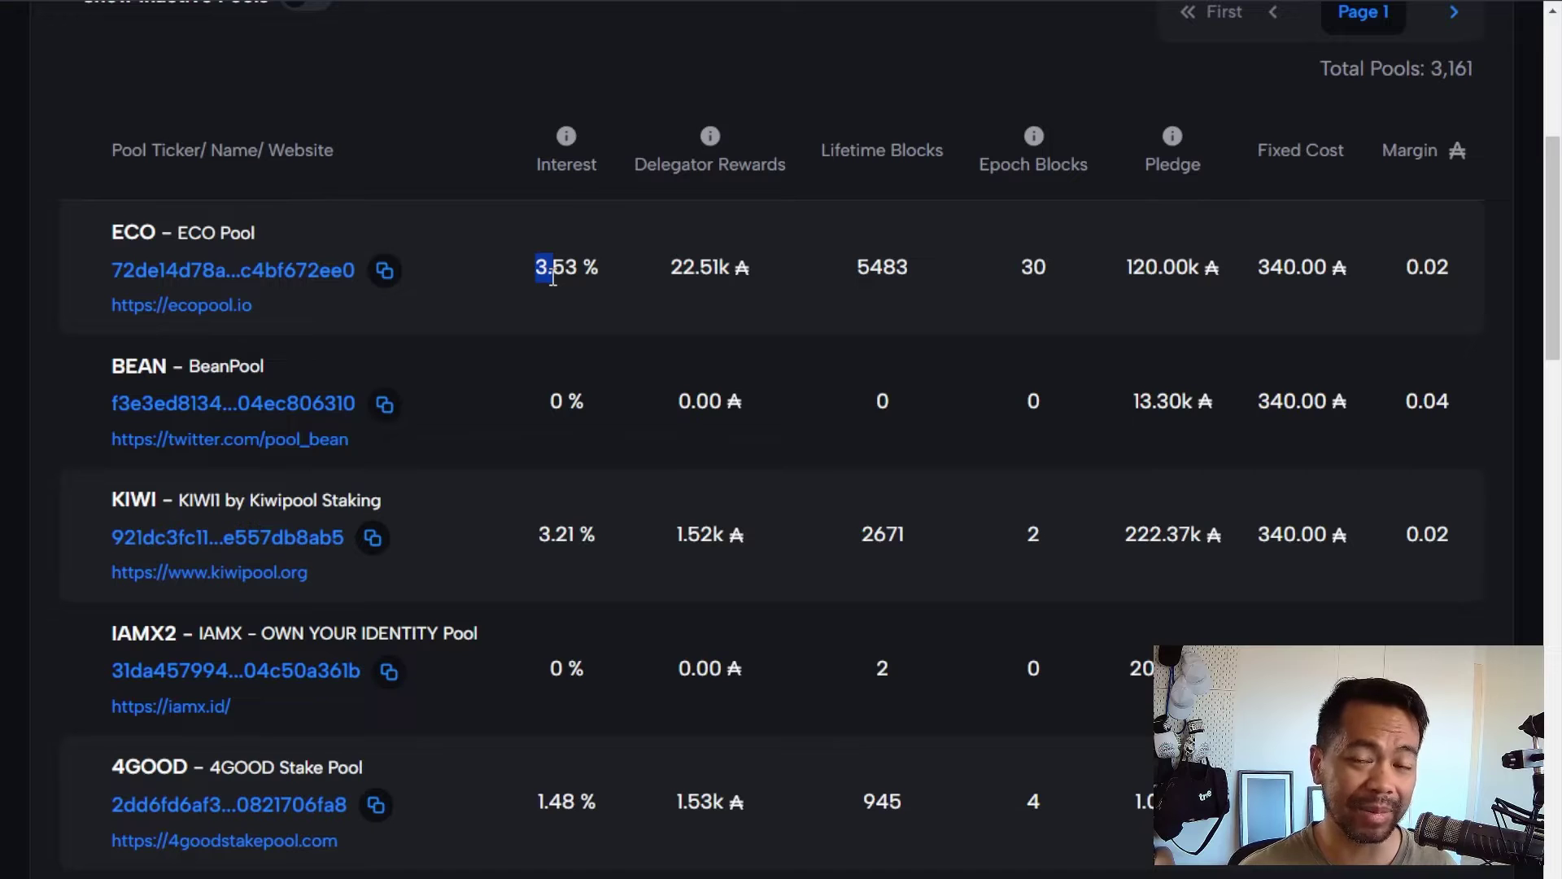
{"action": "mouse_move", "coordinate": [568, 143]}
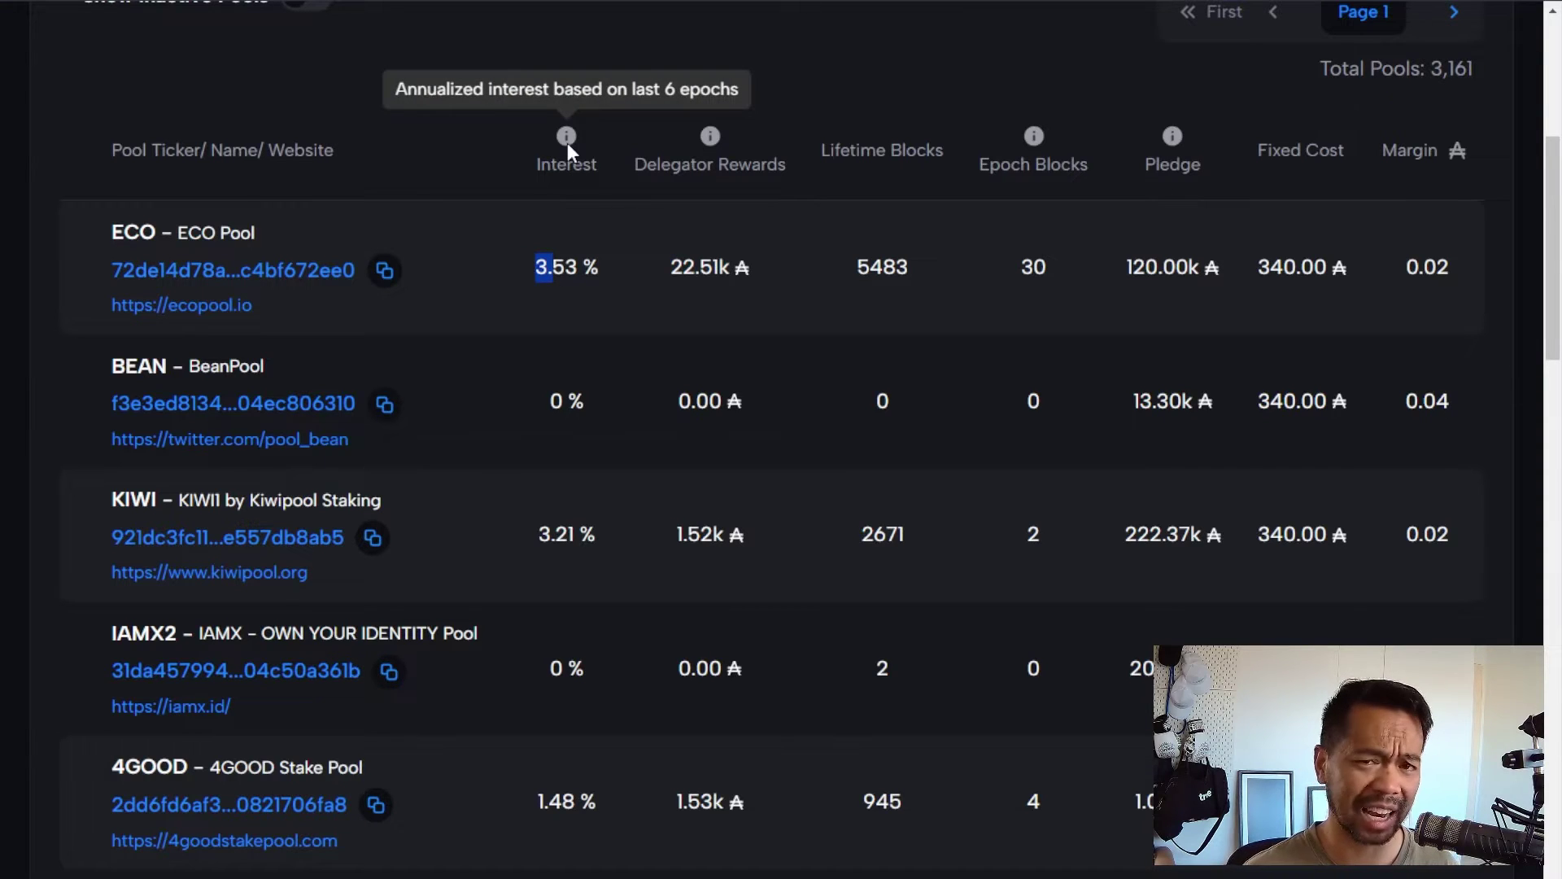
{"action": "left_click_drag", "start_coordinate": [671, 269], "coordinate": [721, 270]}
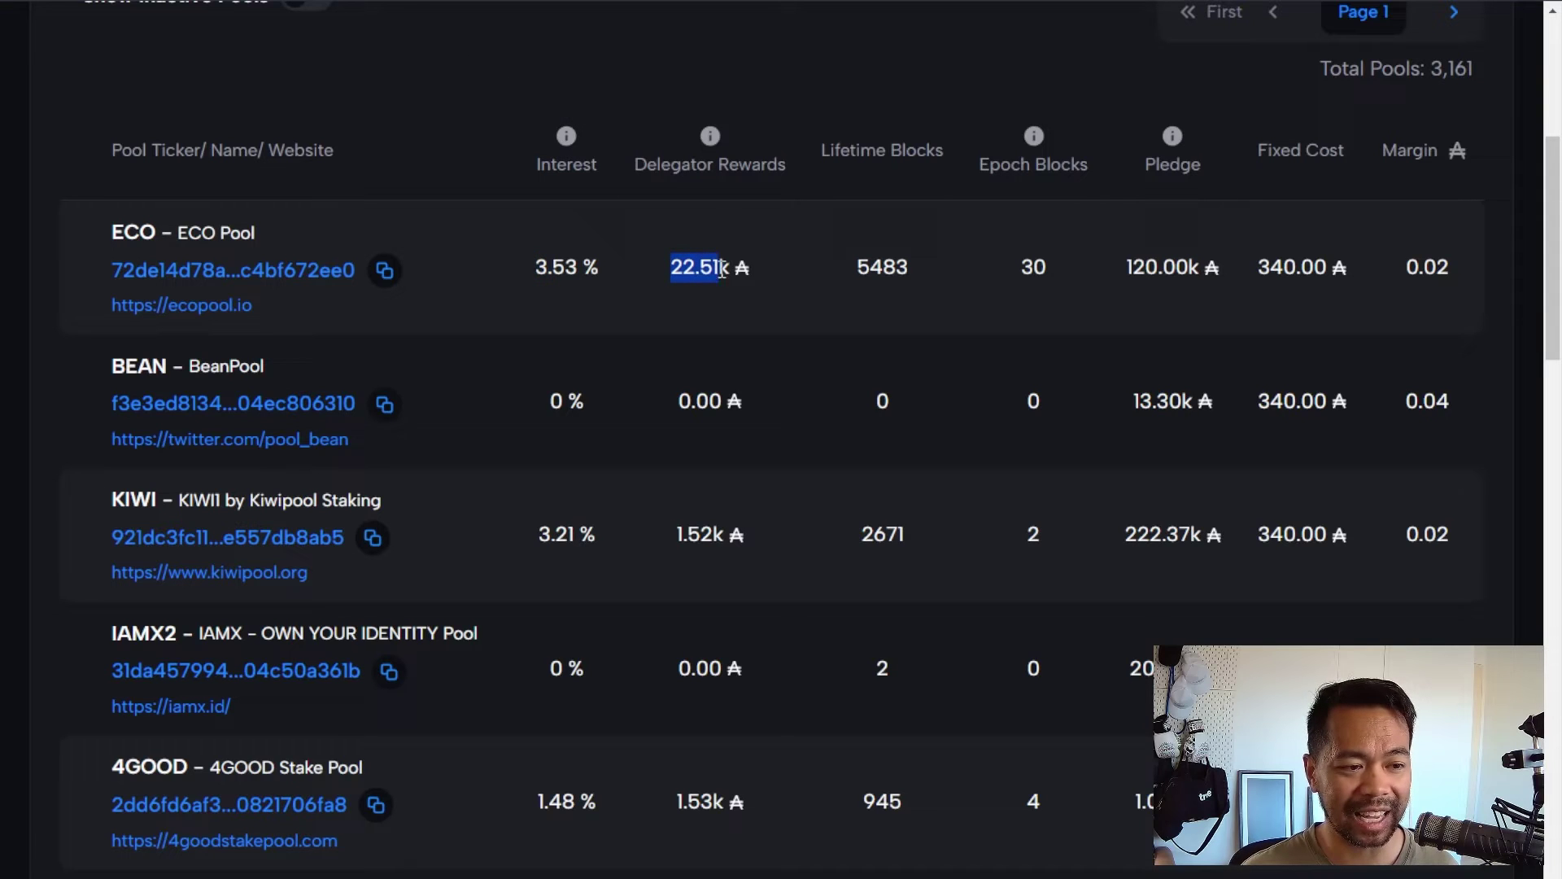
Highlight ECO's 5483 lifetime blocks, then its pledge, fixed cost and margin values.
{"action": "double_click", "coordinate": [866, 265]}
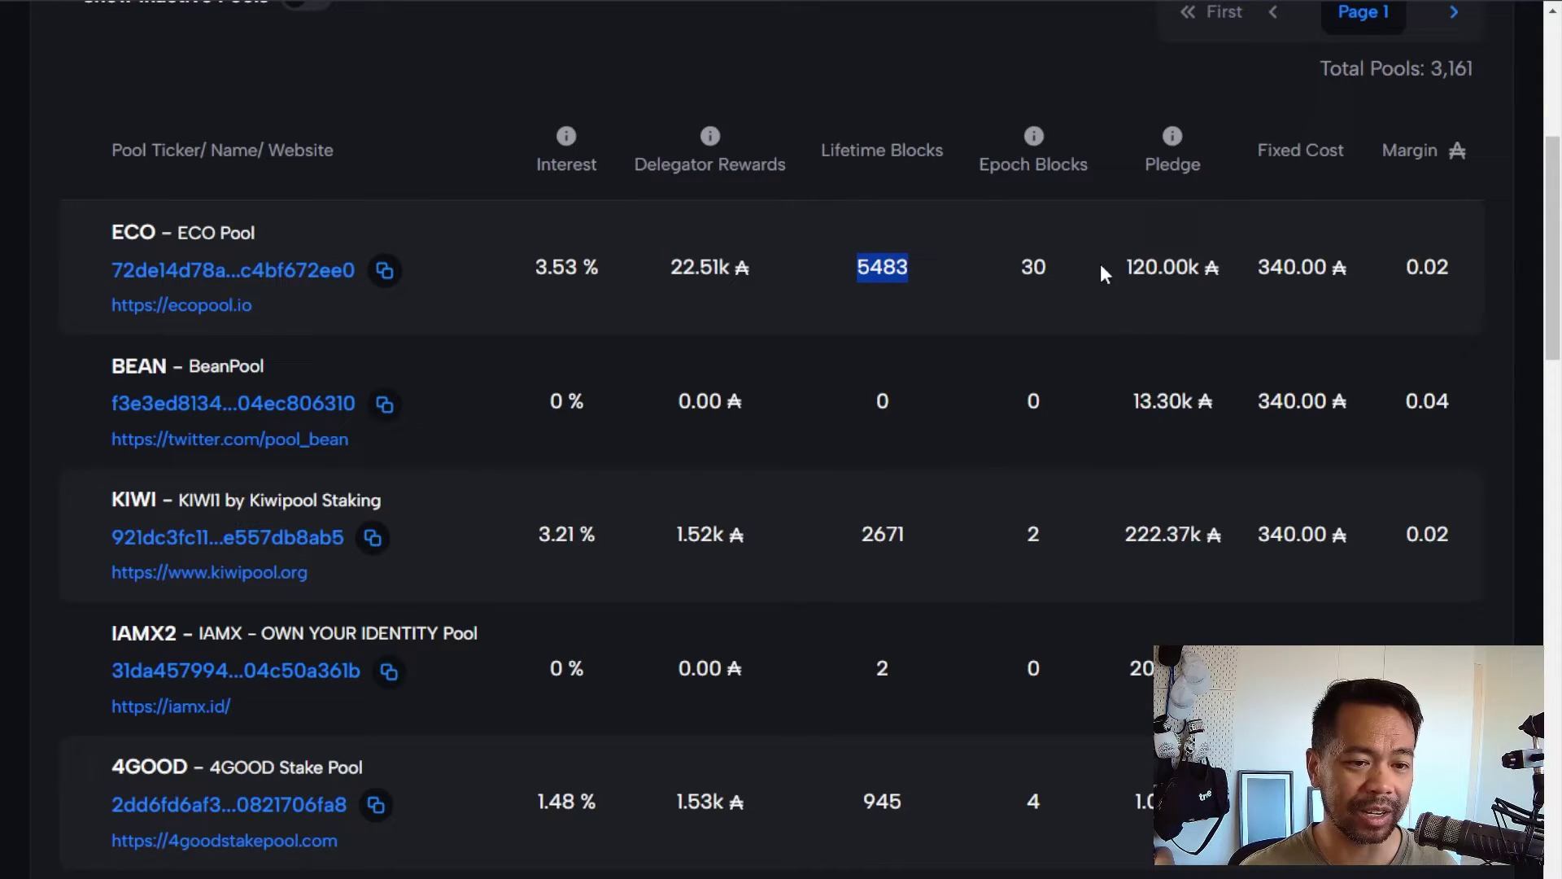
{"action": "left_click_drag", "start_coordinate": [1133, 266], "coordinate": [886, 349]}
{"action": "left_click", "coordinate": [841, 358]}
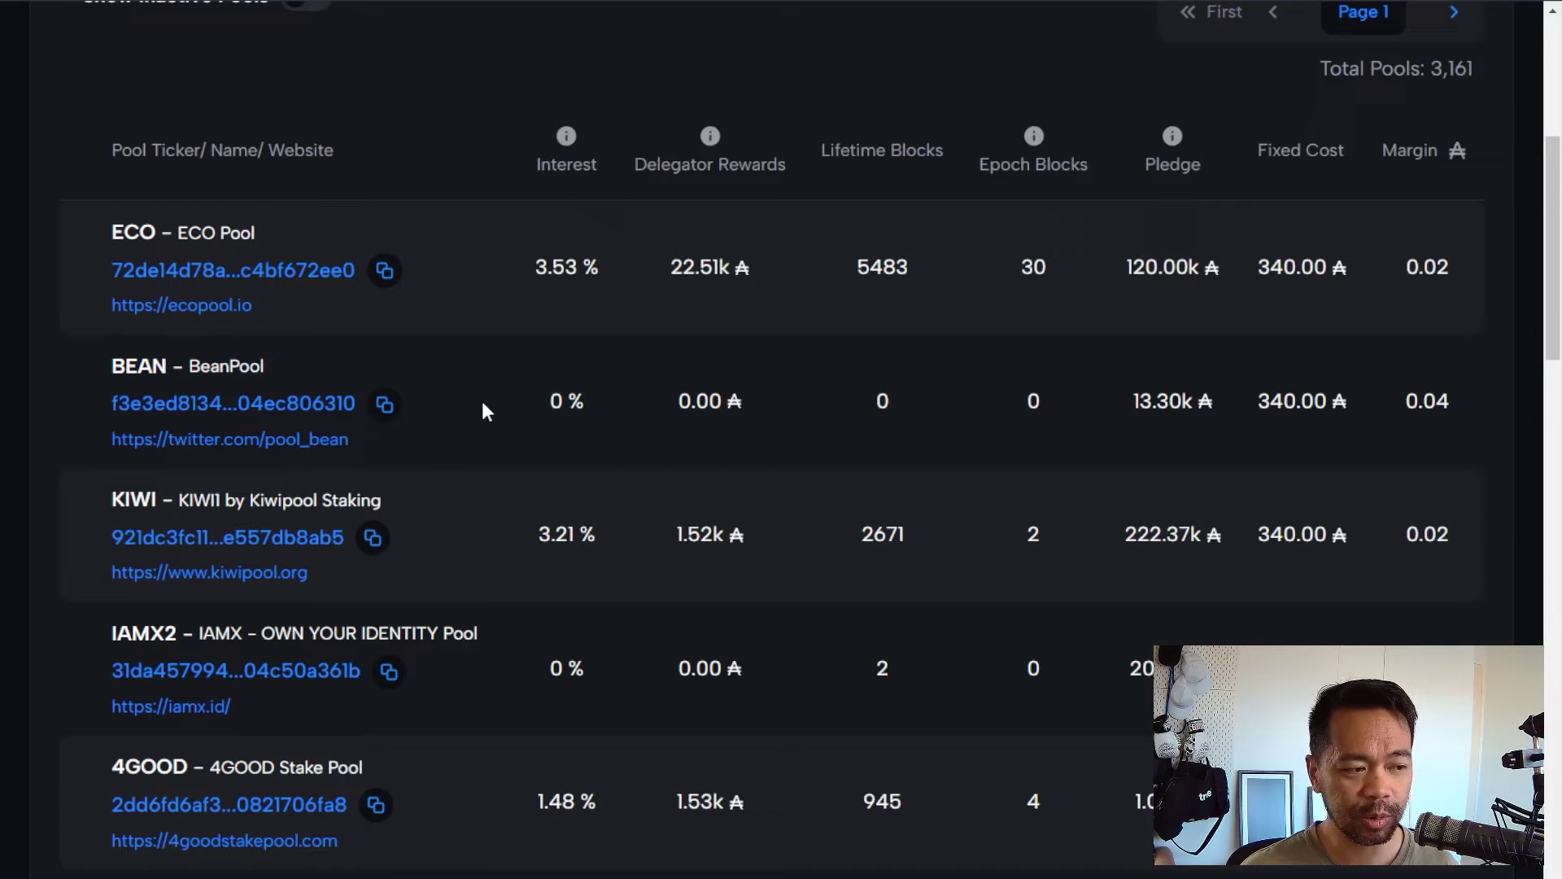
{"action": "double_click", "coordinate": [550, 402]}
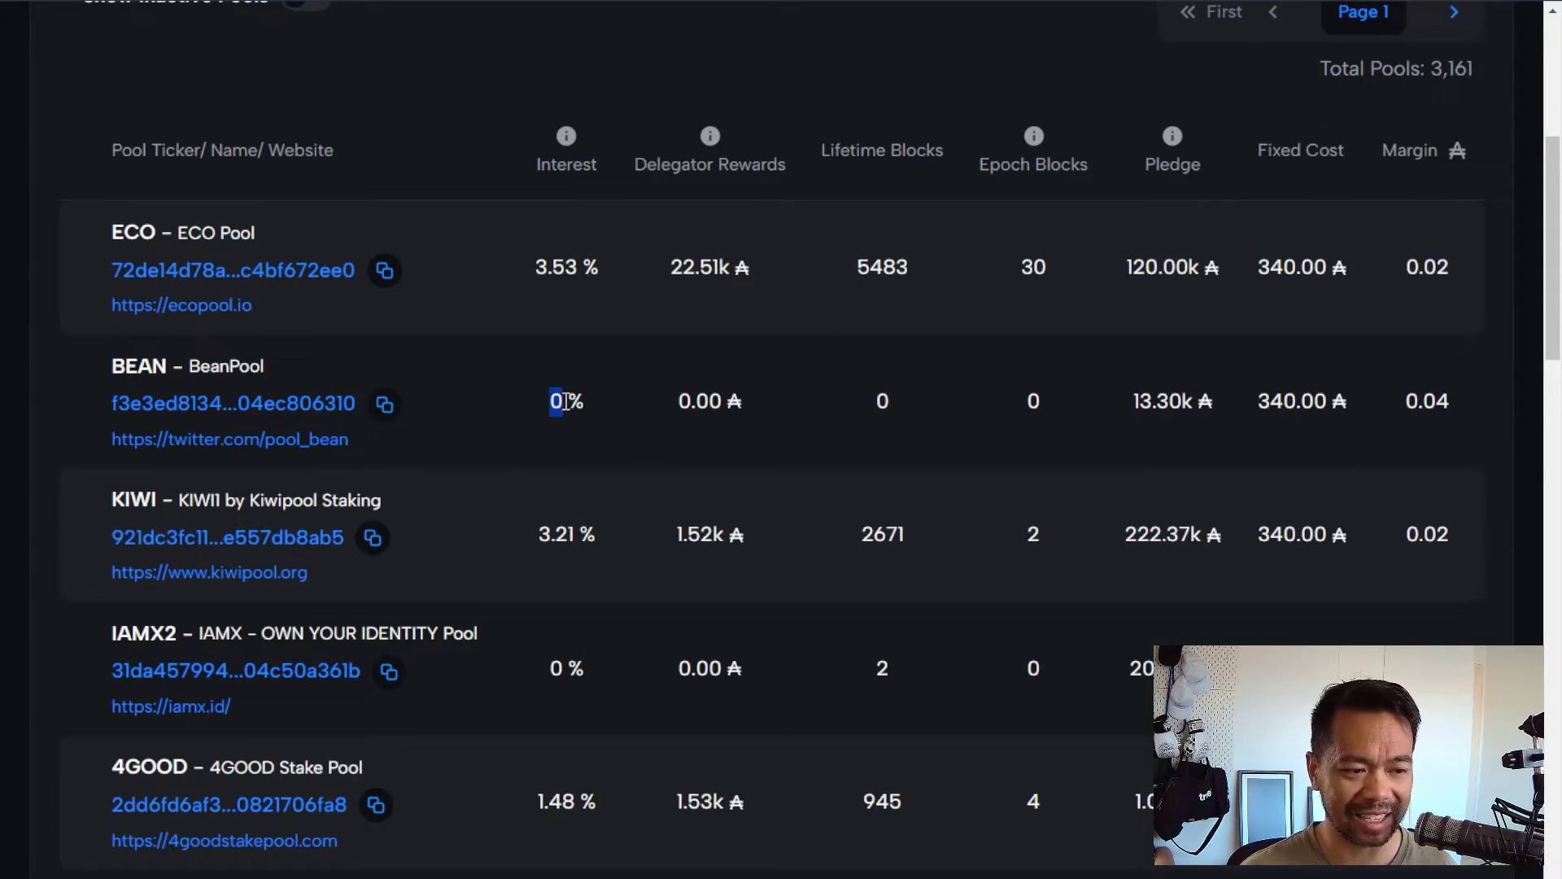
{"action": "left_click_drag", "start_coordinate": [667, 403], "coordinate": [754, 406]}
{"action": "left_click", "coordinate": [855, 405]}
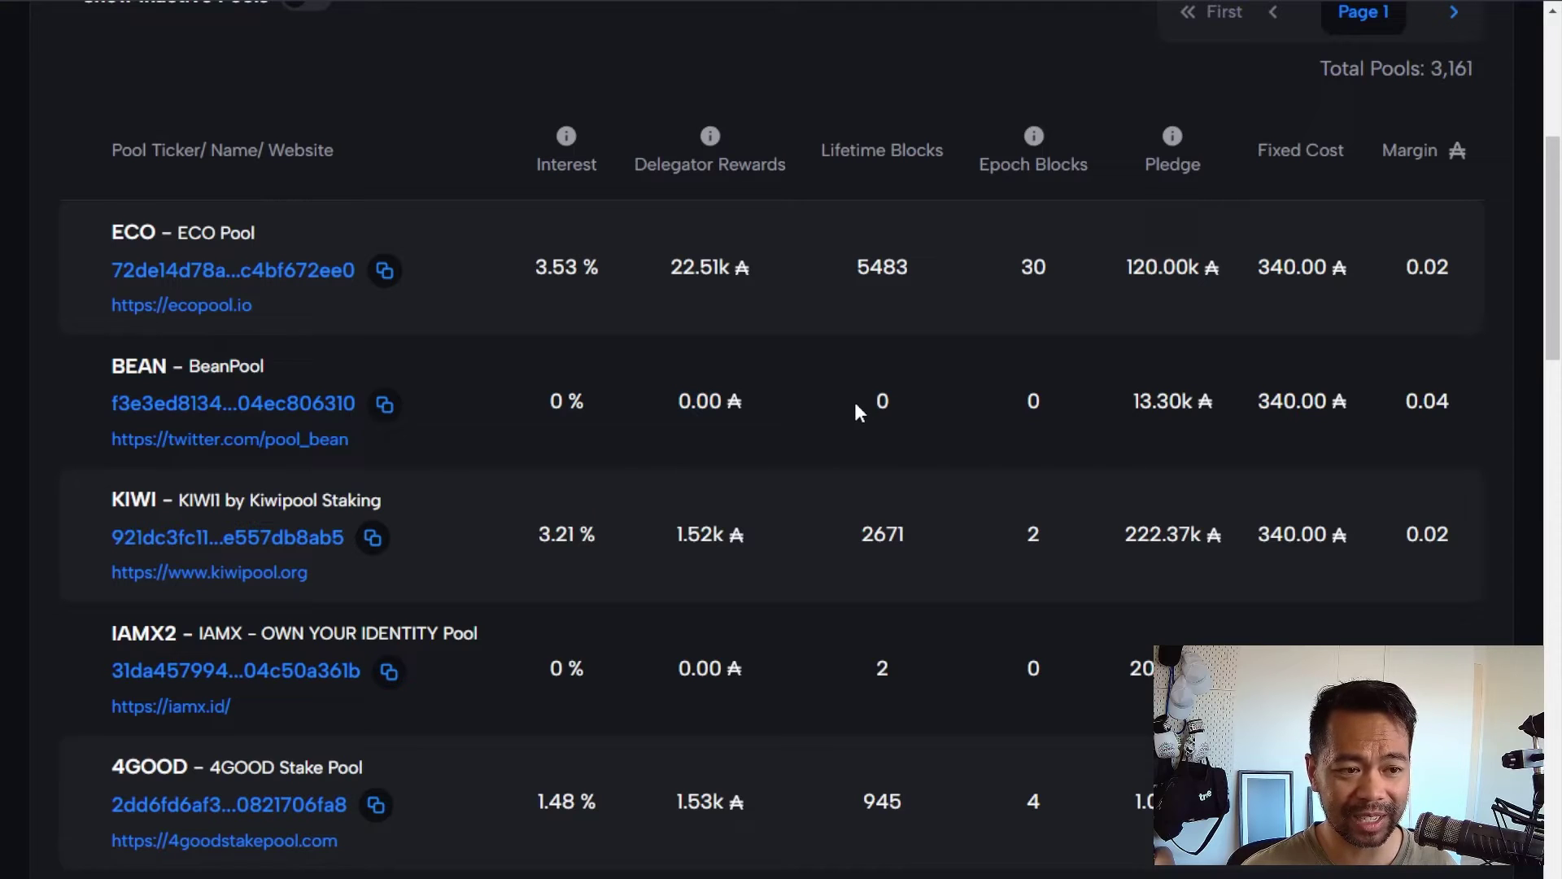
{"action": "left_click", "coordinate": [1028, 389]}
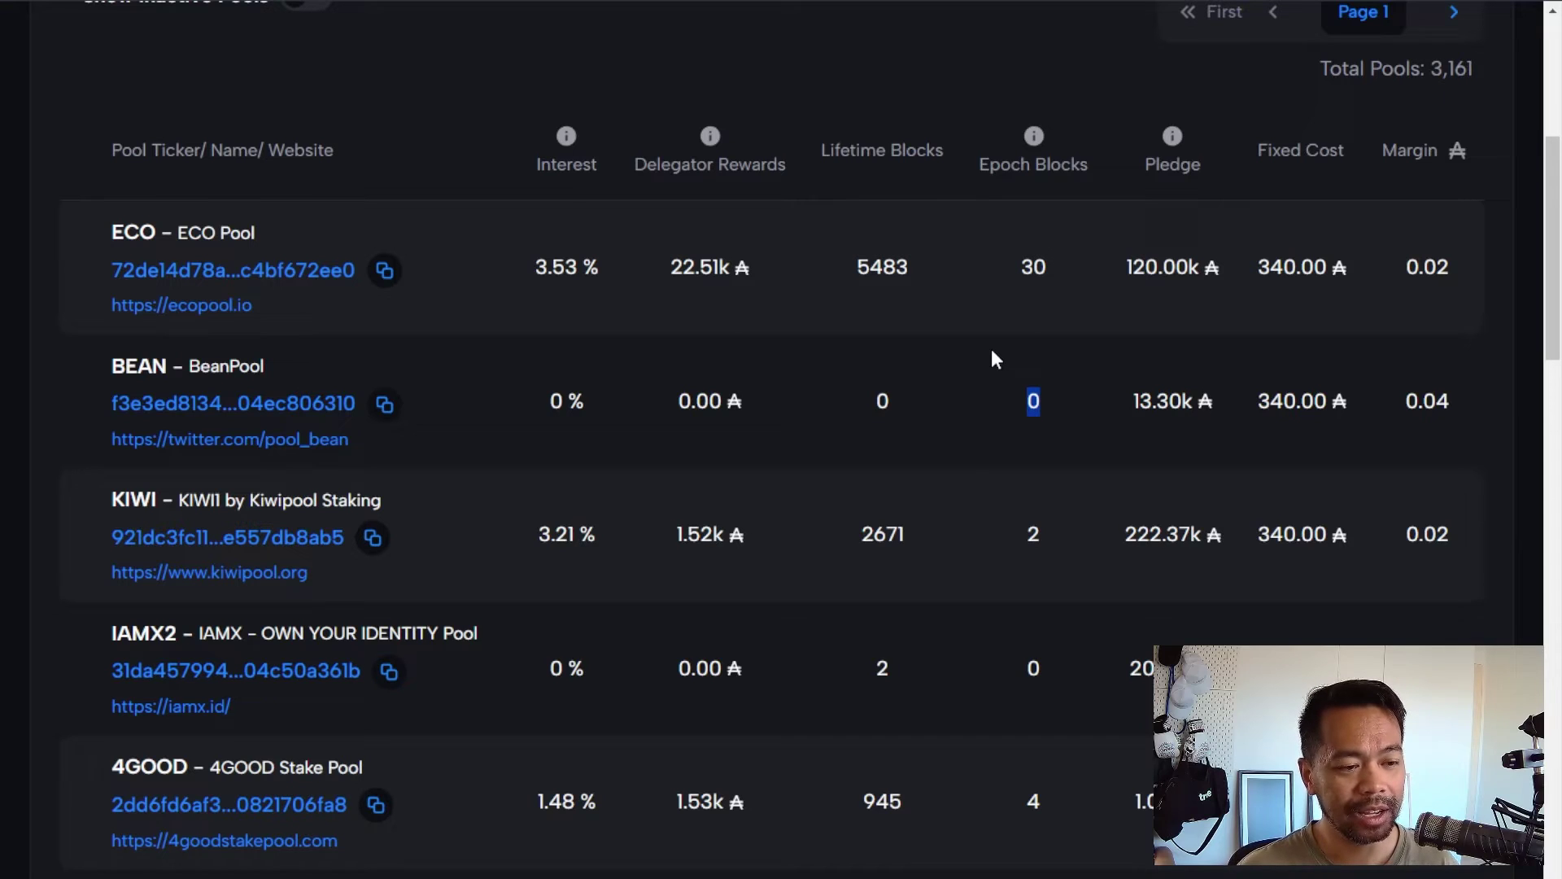
{"action": "left_click", "coordinate": [658, 369]}
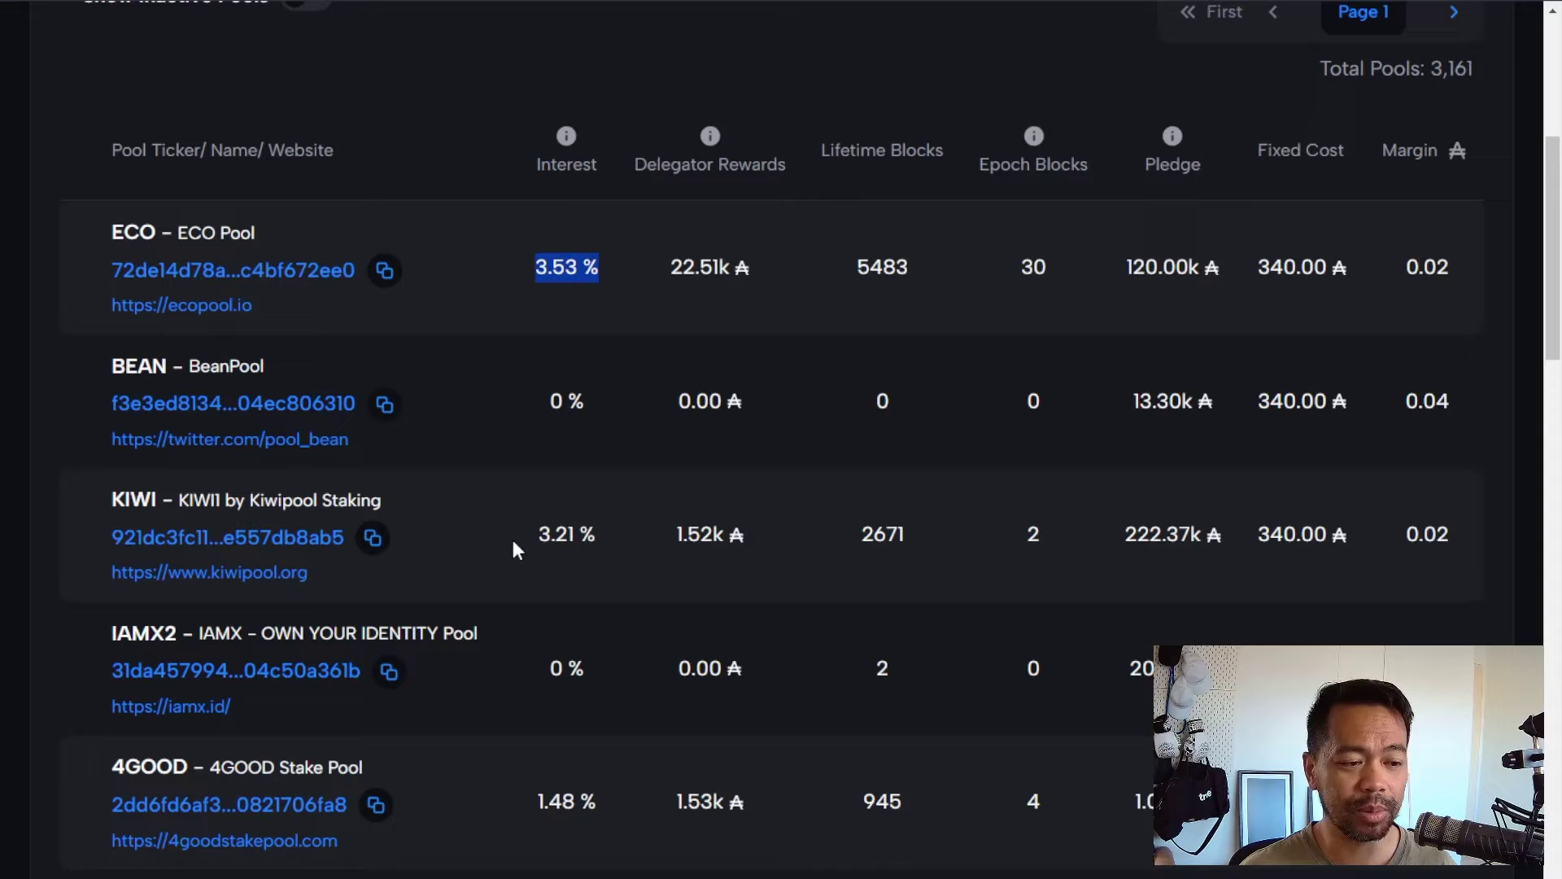
{"action": "left_click_drag", "start_coordinate": [512, 540], "coordinate": [598, 529]}
{"action": "left_click", "coordinate": [604, 529]}
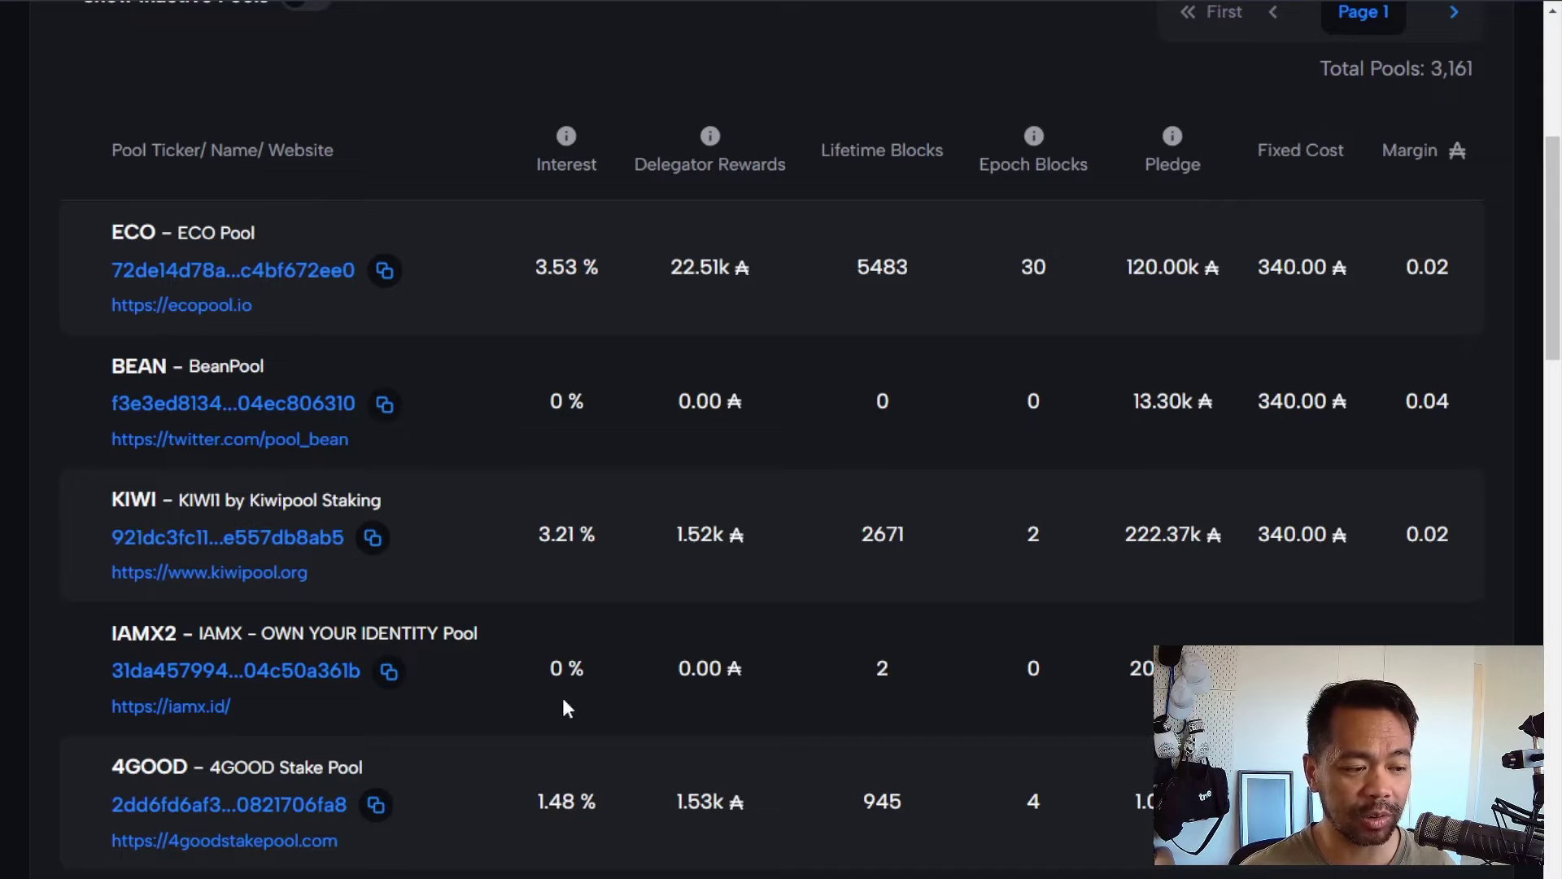
{"action": "left_click_drag", "start_coordinate": [554, 672], "coordinate": [593, 673]}
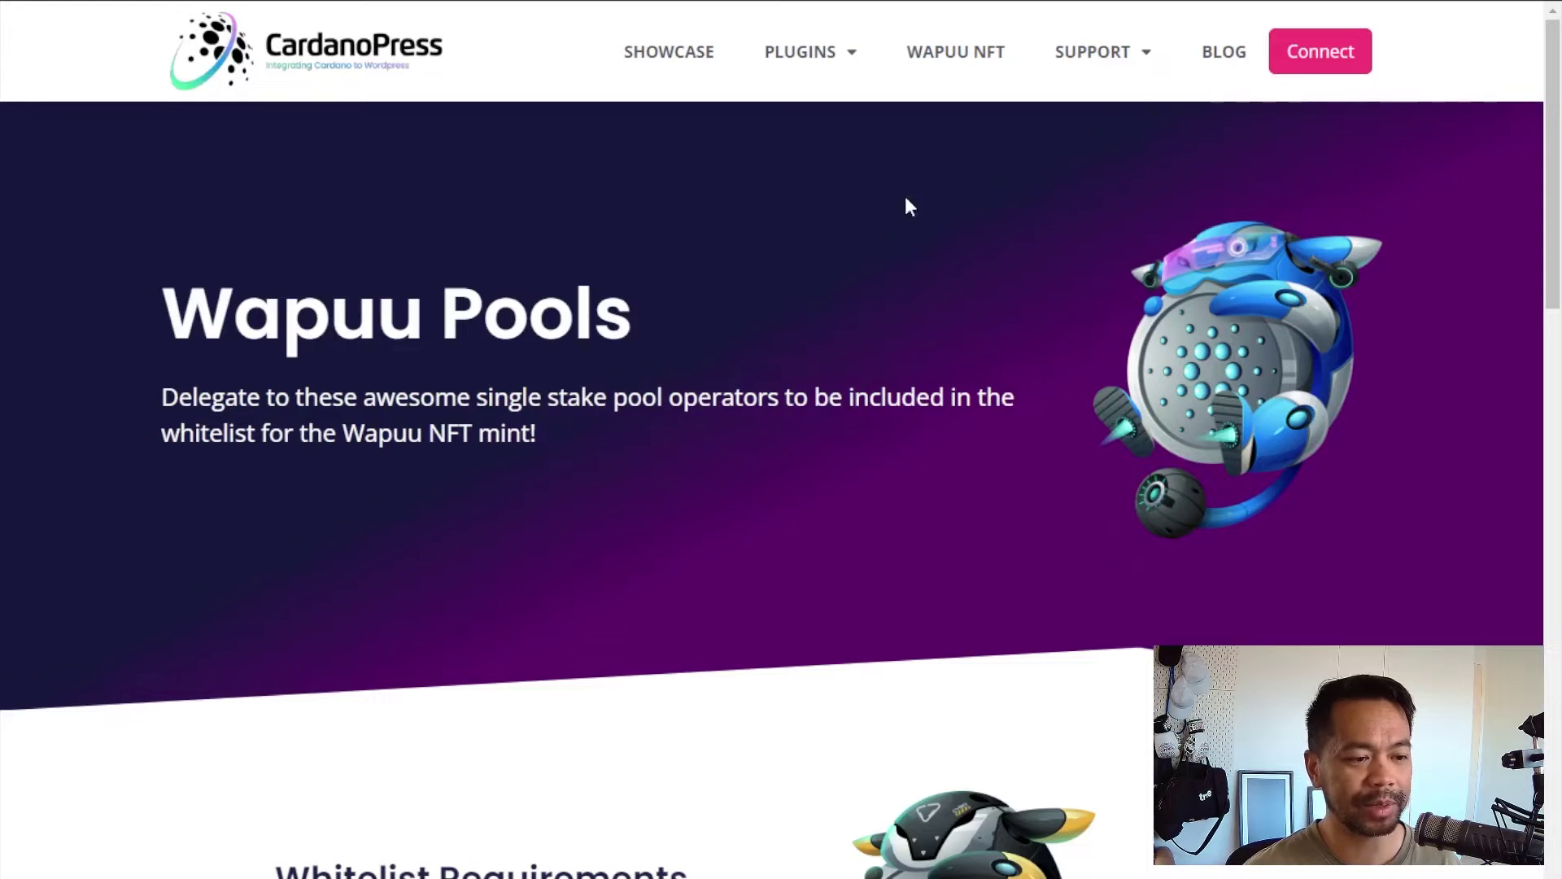
Copy the 46S ticker from Cardanoscan and search for it in Lace's pool list.
{"action": "scroll", "coordinate": [922, 370], "scroll_direction": "down", "scroll_amount": 15}
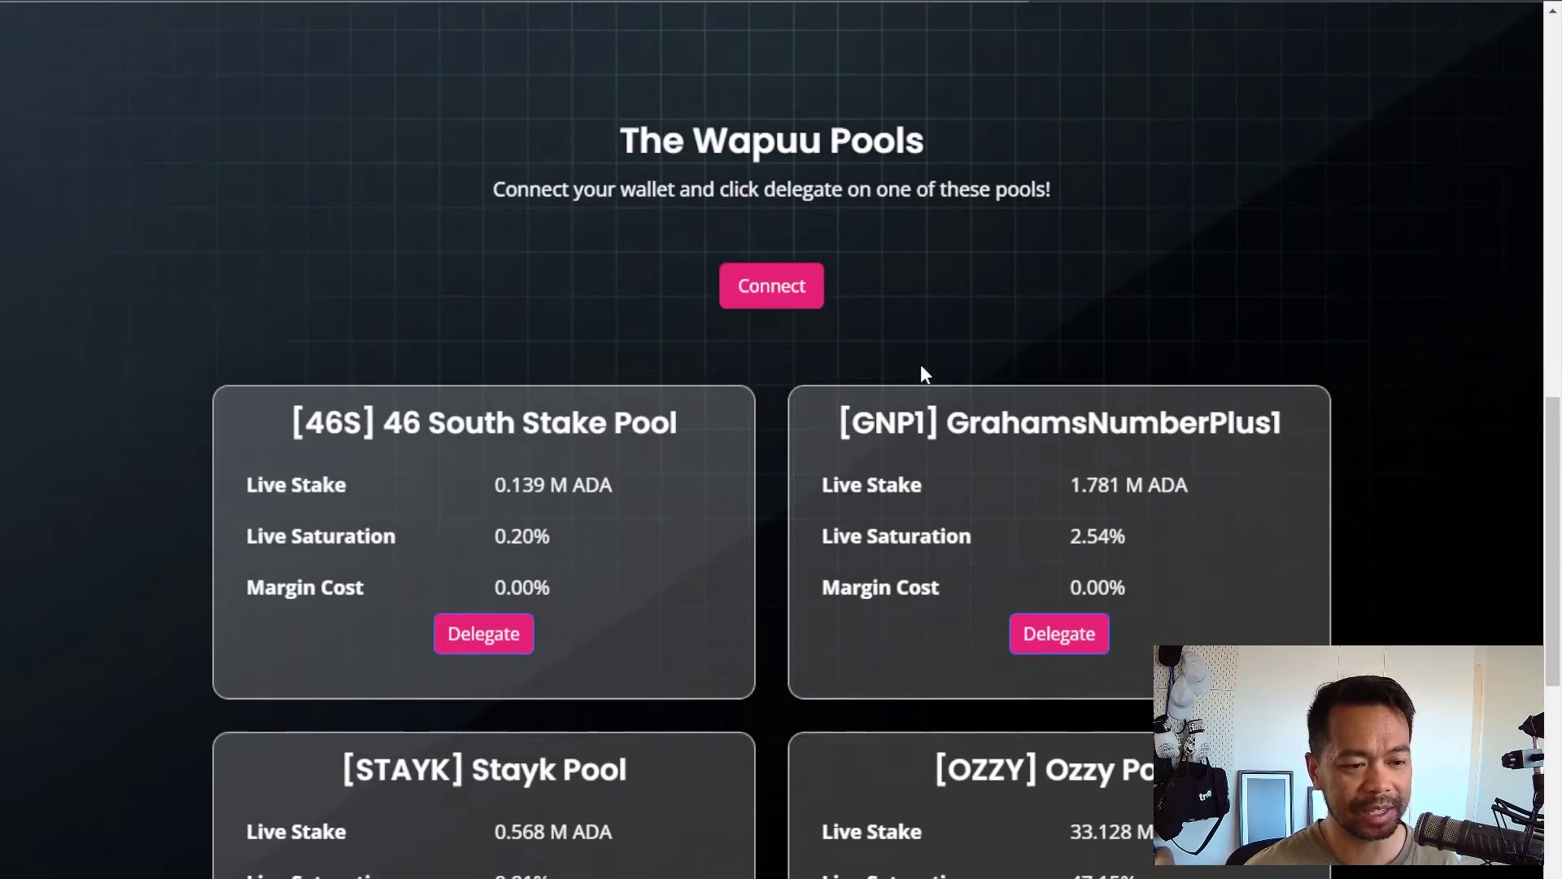
{"action": "scroll", "coordinate": [922, 370], "scroll_direction": "down", "scroll_amount": 3}
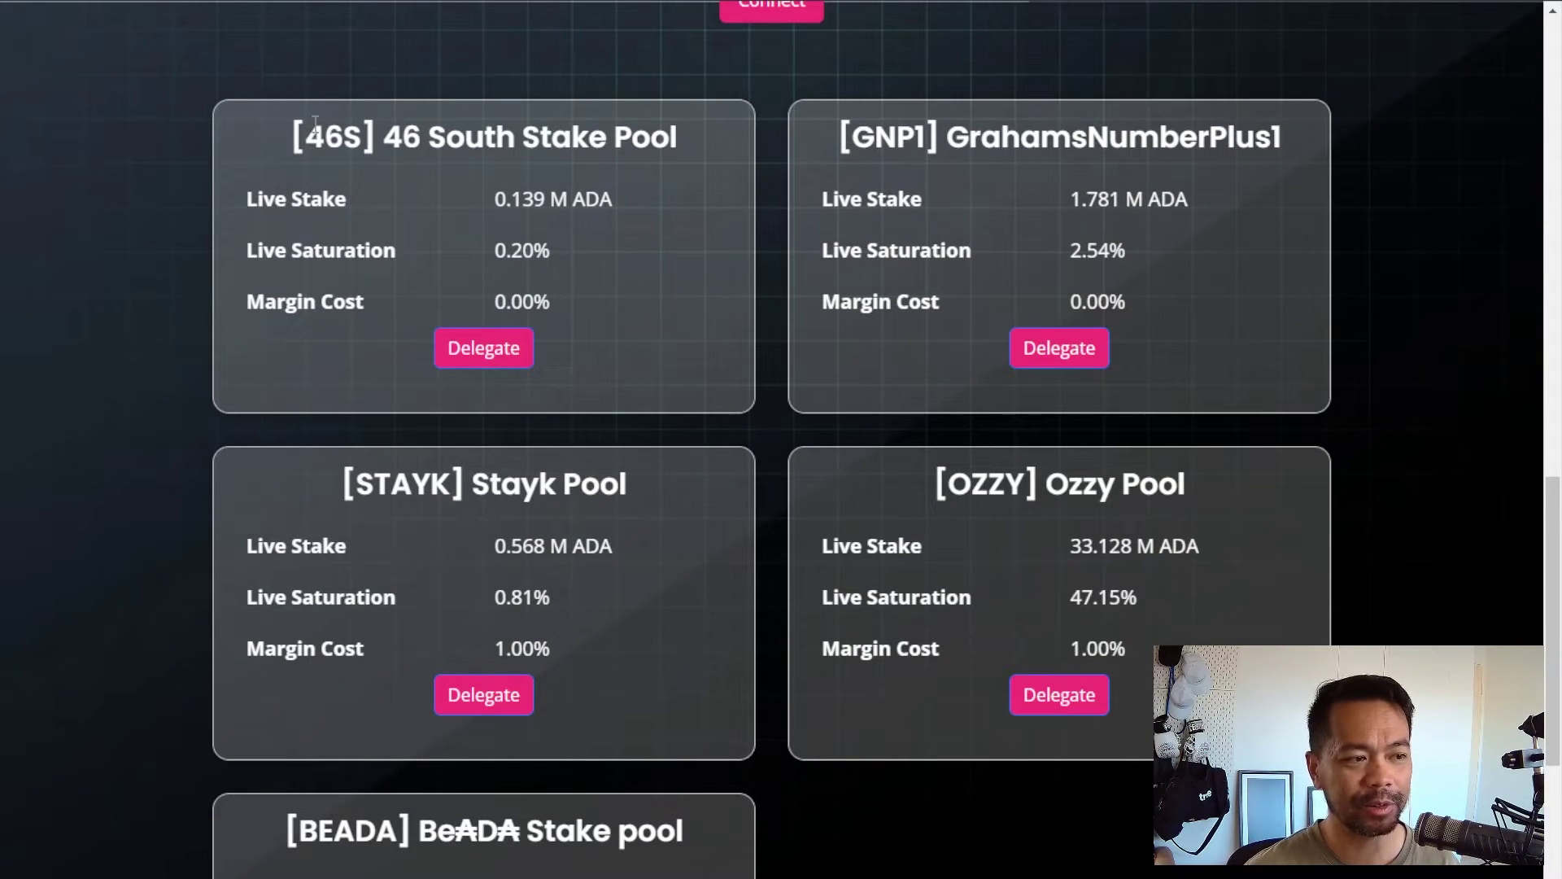
{"action": "double_click", "coordinate": [334, 137]}
{"action": "double_click", "coordinate": [883, 137]}
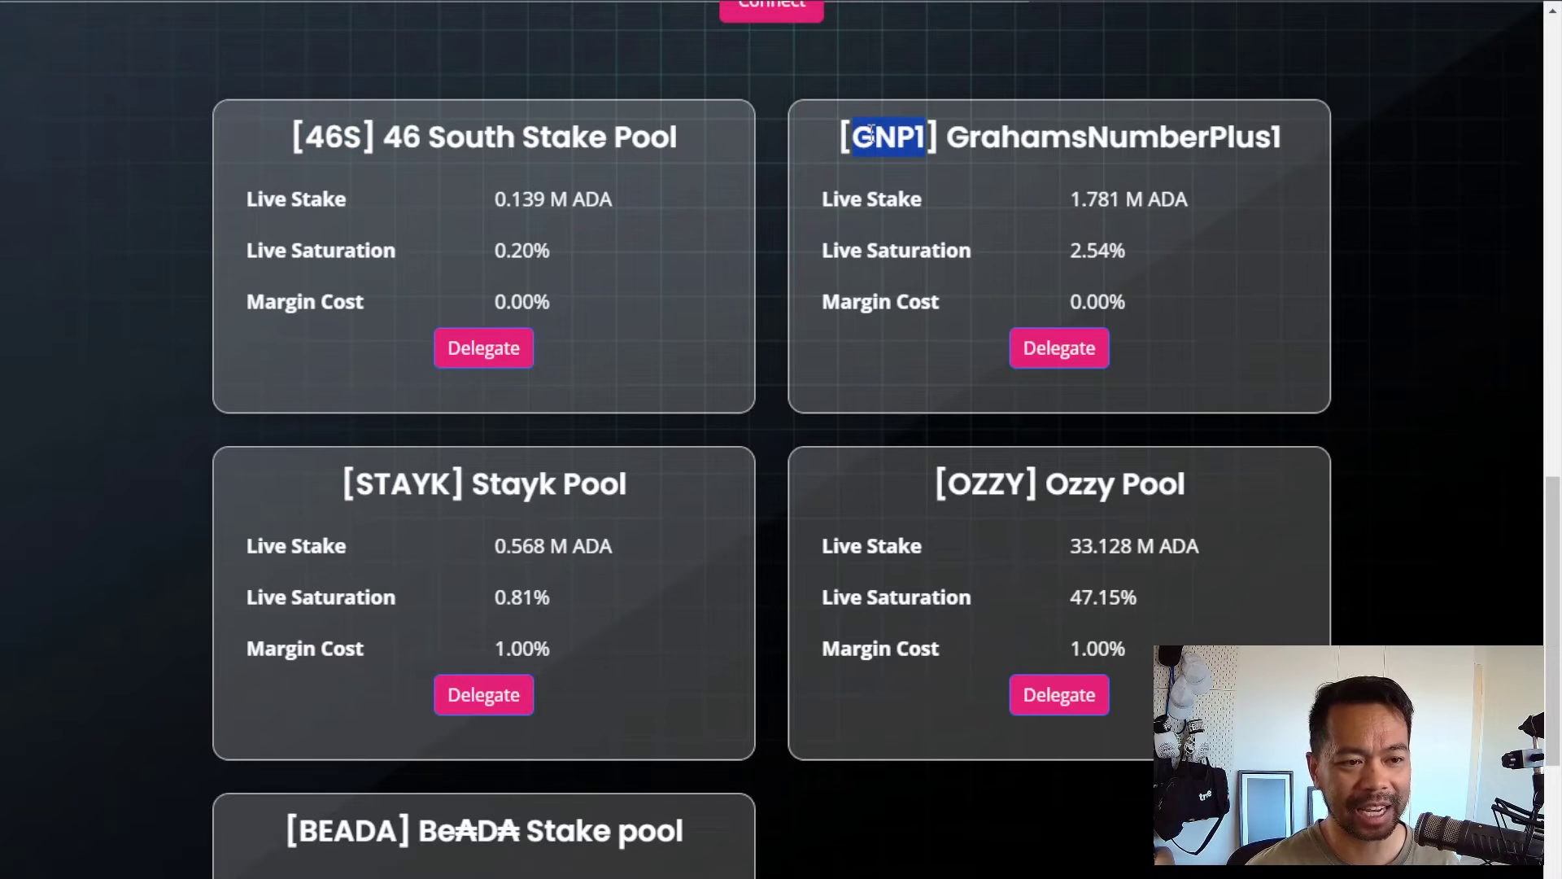
{"action": "double_click", "coordinate": [326, 135]}
{"action": "key", "text": "ctrl+c"}
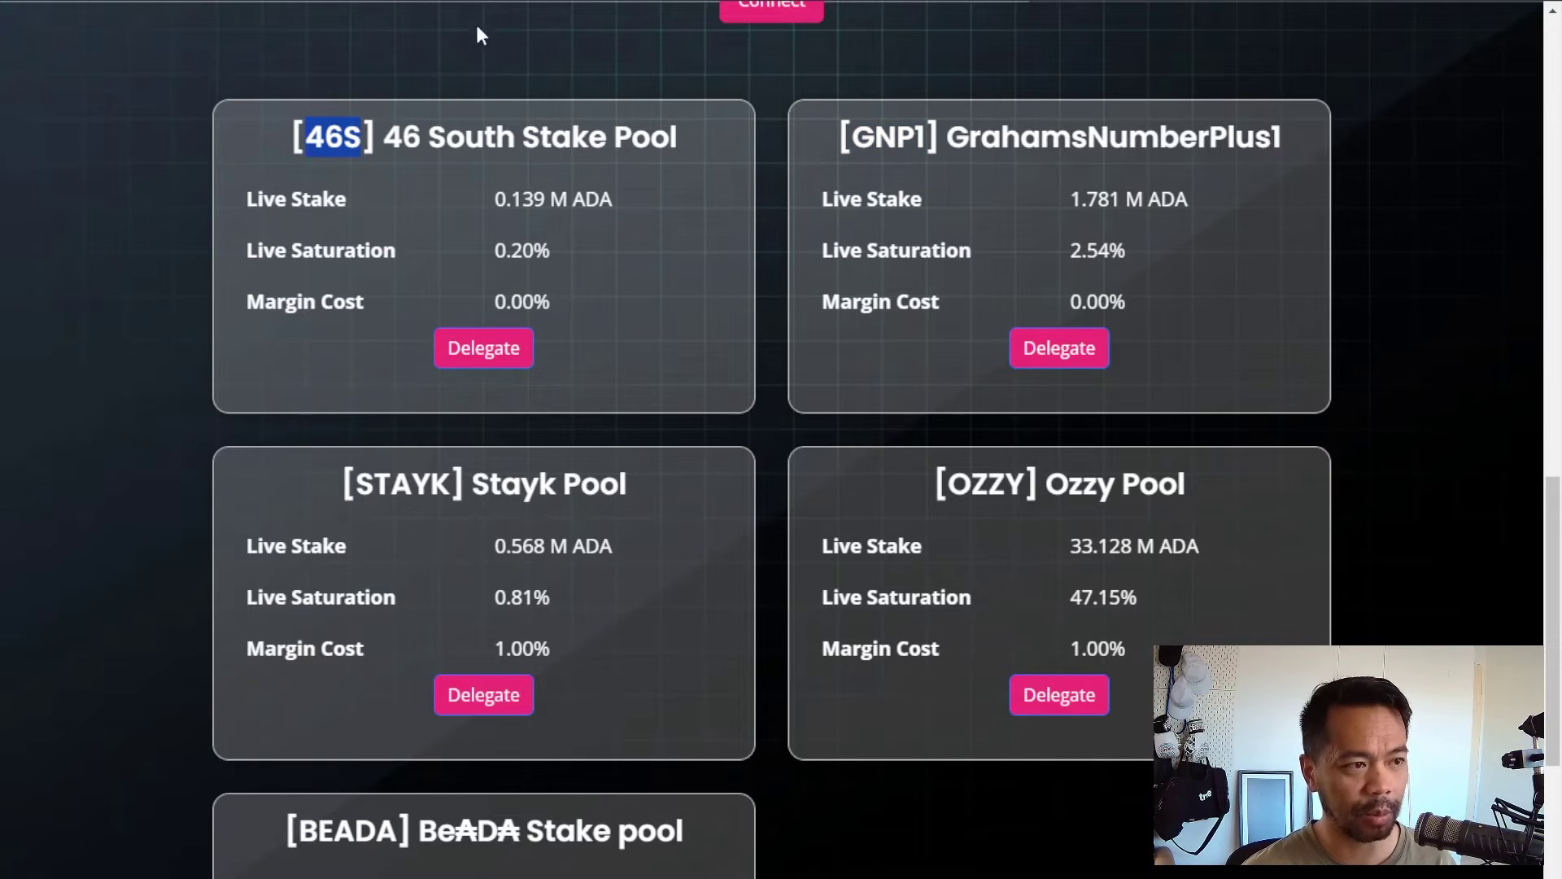
{"action": "key", "text": "alt+Tab"}
{"action": "key", "text": "ctrl+v"}
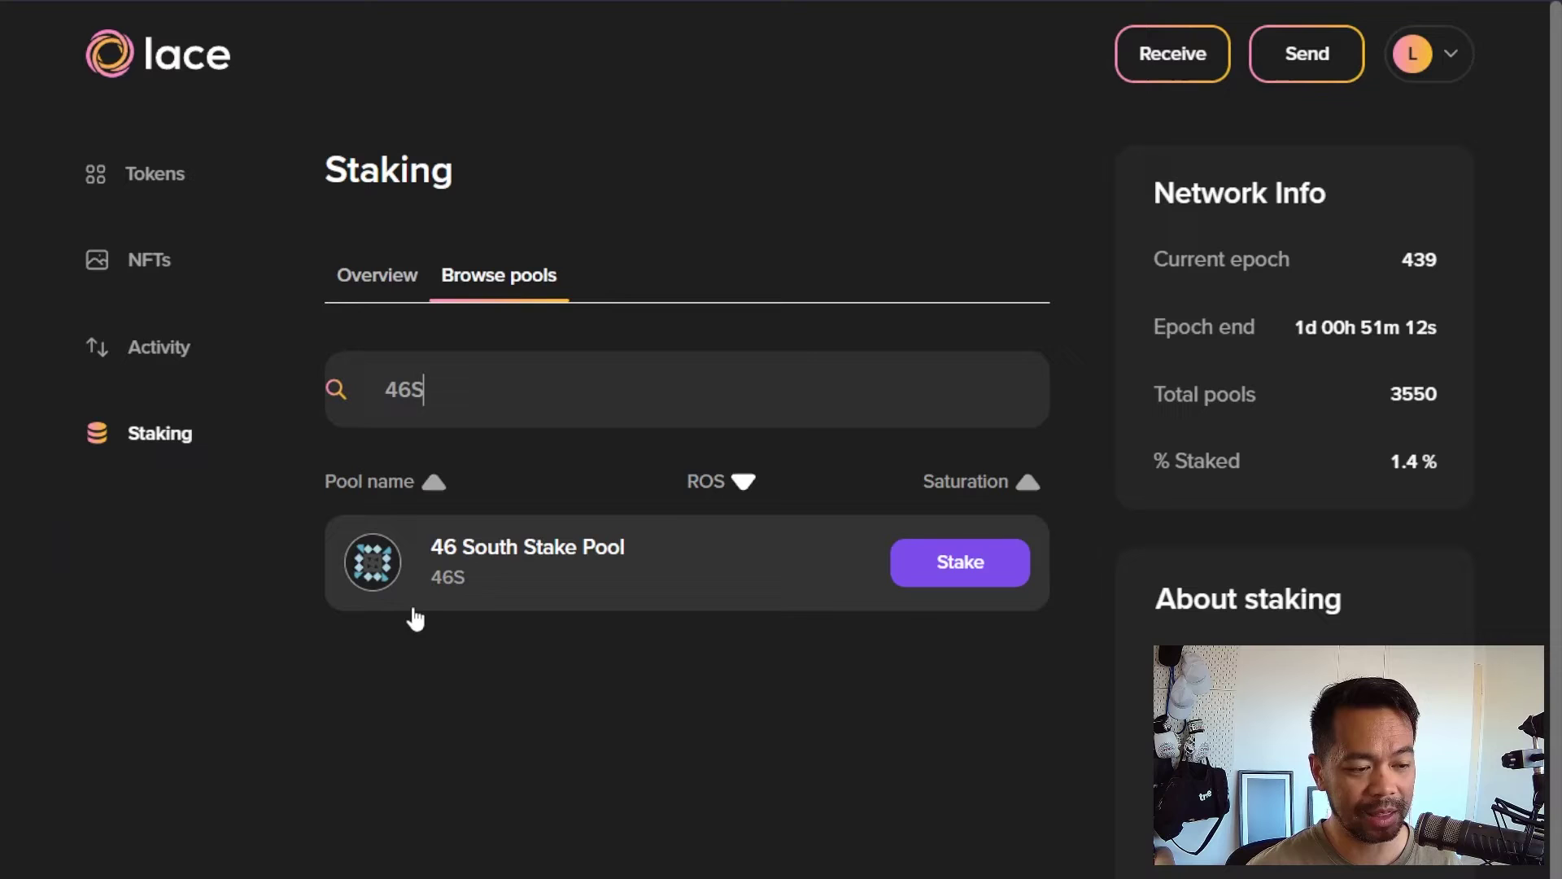
{"action": "mouse_move", "coordinate": [973, 604]}
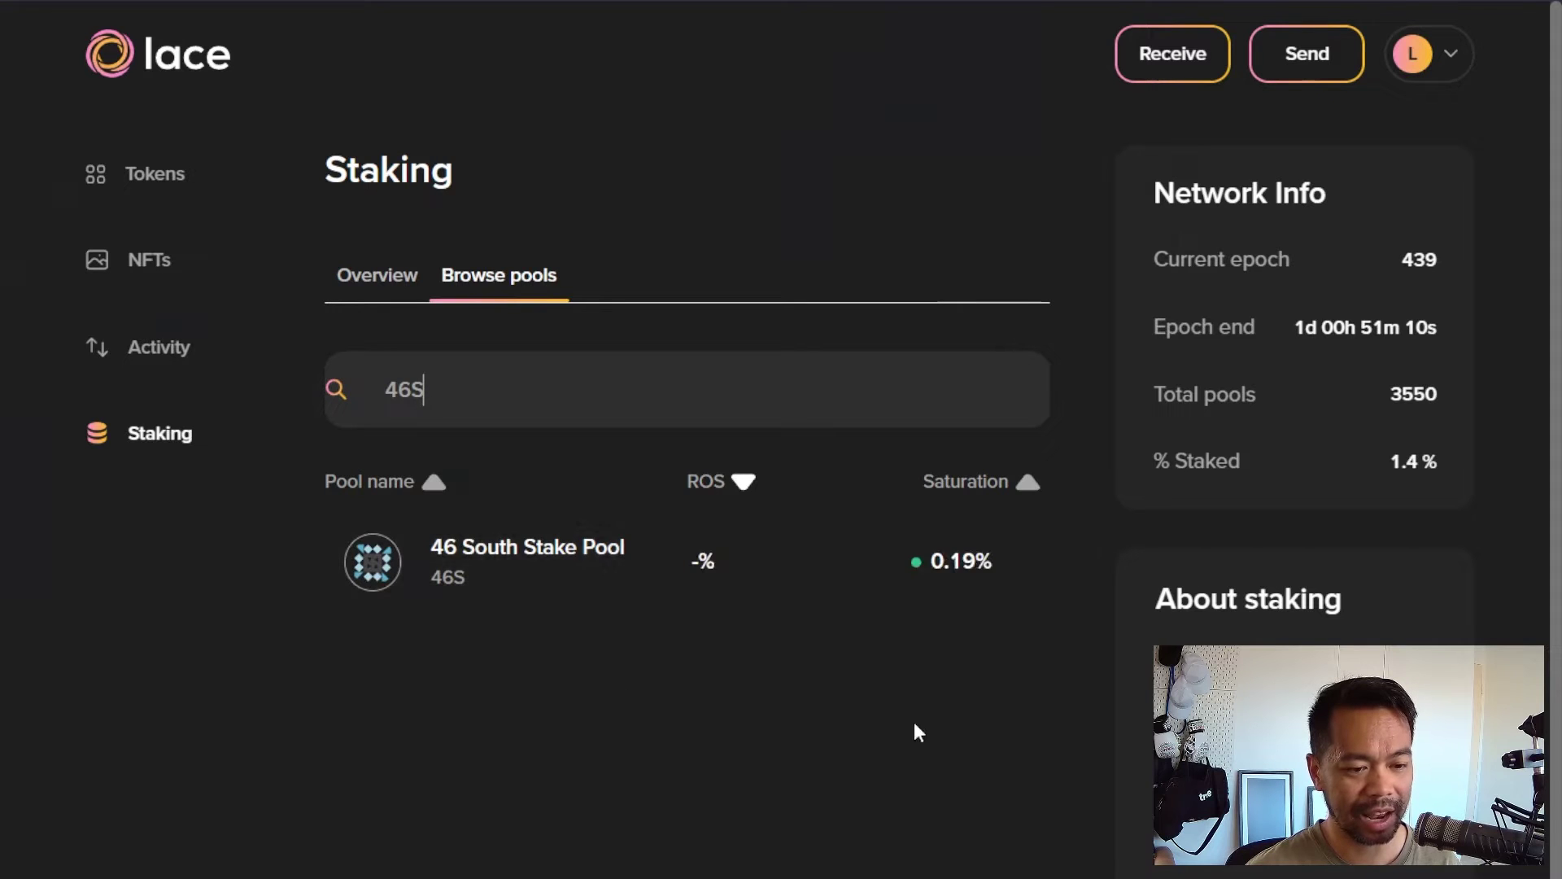
Search Lace's pools for the GNP1 and then STAYK tickers copied from Cardanoscan.
{"action": "key", "text": "alt+Tab"}
{"action": "double_click", "coordinate": [902, 132]}
{"action": "key", "text": "ctrl+c"}
{"action": "key", "text": "alt+Tab"}
{"action": "key", "text": "ctrl+a"}
{"action": "key", "text": "ctrl+v"}
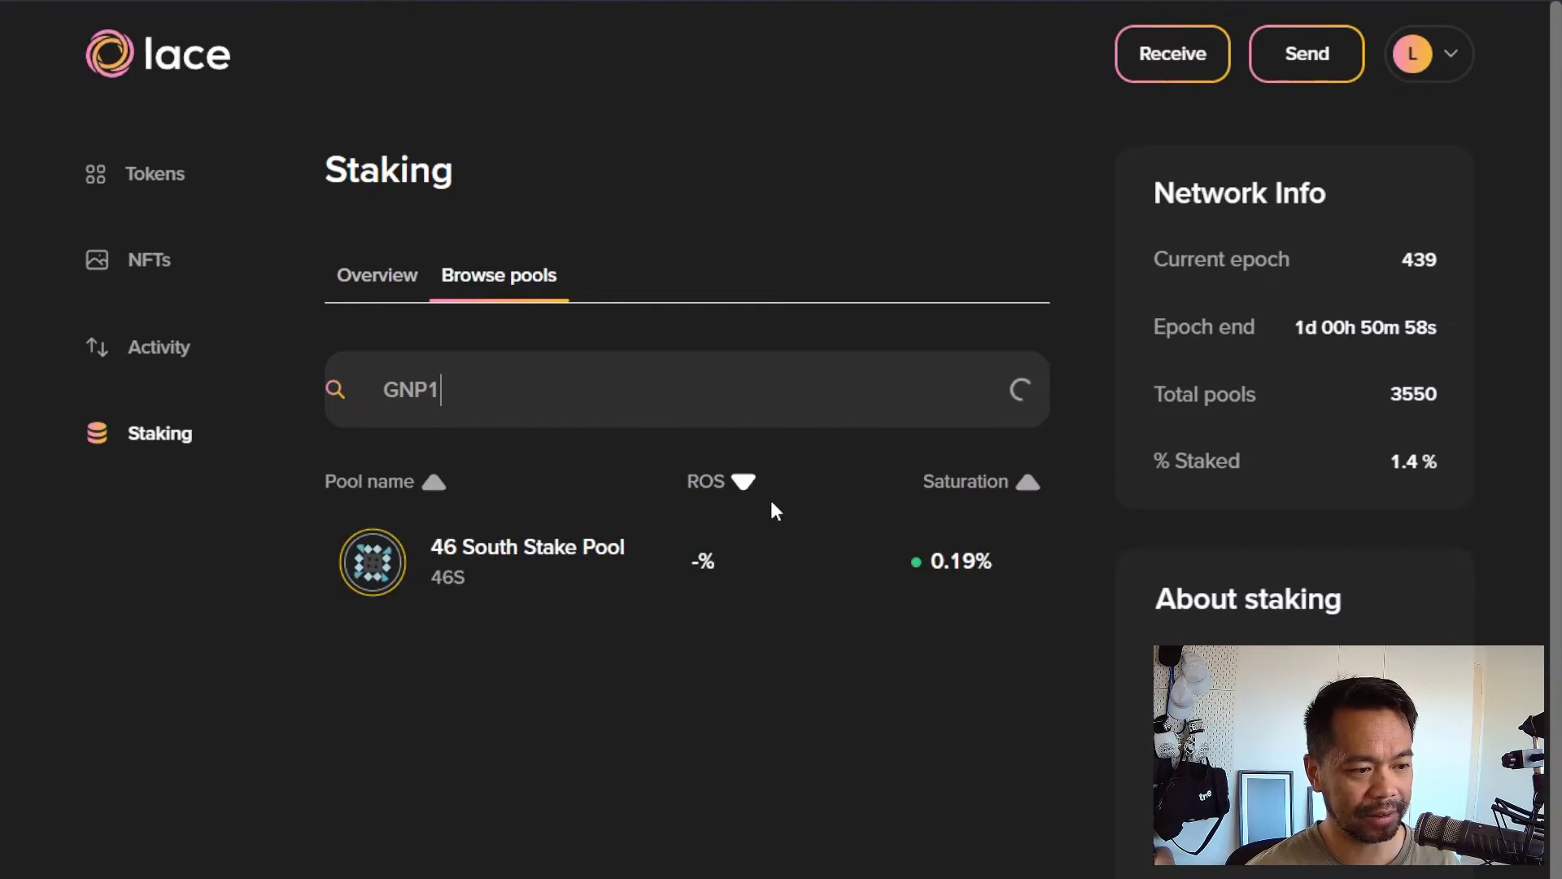
{"action": "key", "text": "alt+Tab"}
{"action": "double_click", "coordinate": [411, 486]}
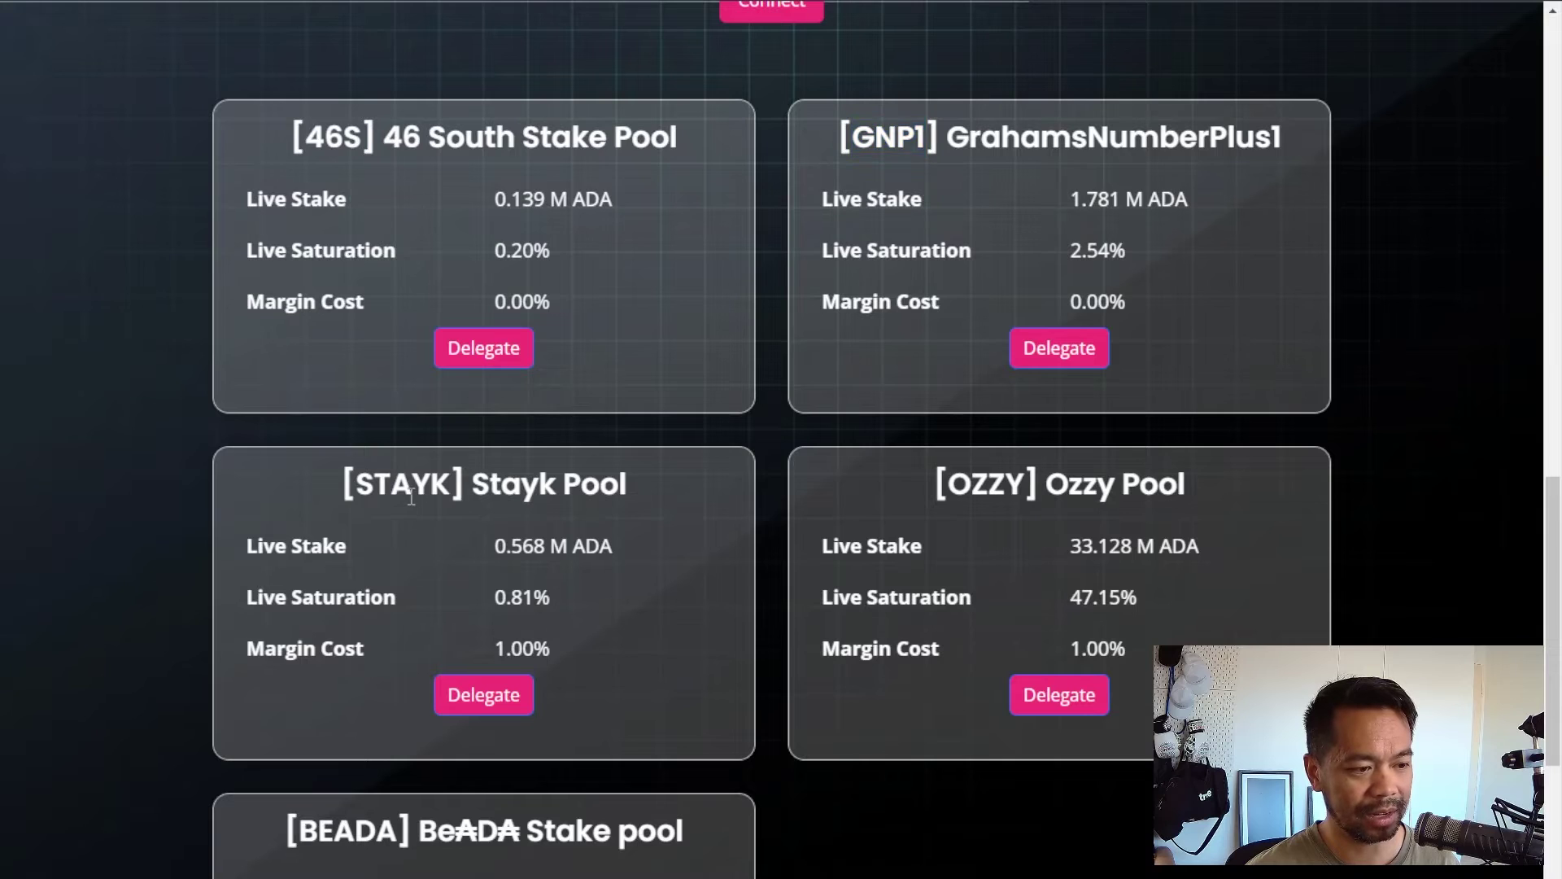
{"action": "key", "text": "ctrl+c"}
{"action": "key", "text": "alt+Tab"}
{"action": "key", "text": "ctrl+a"}
{"action": "key", "text": "ctrl+v"}
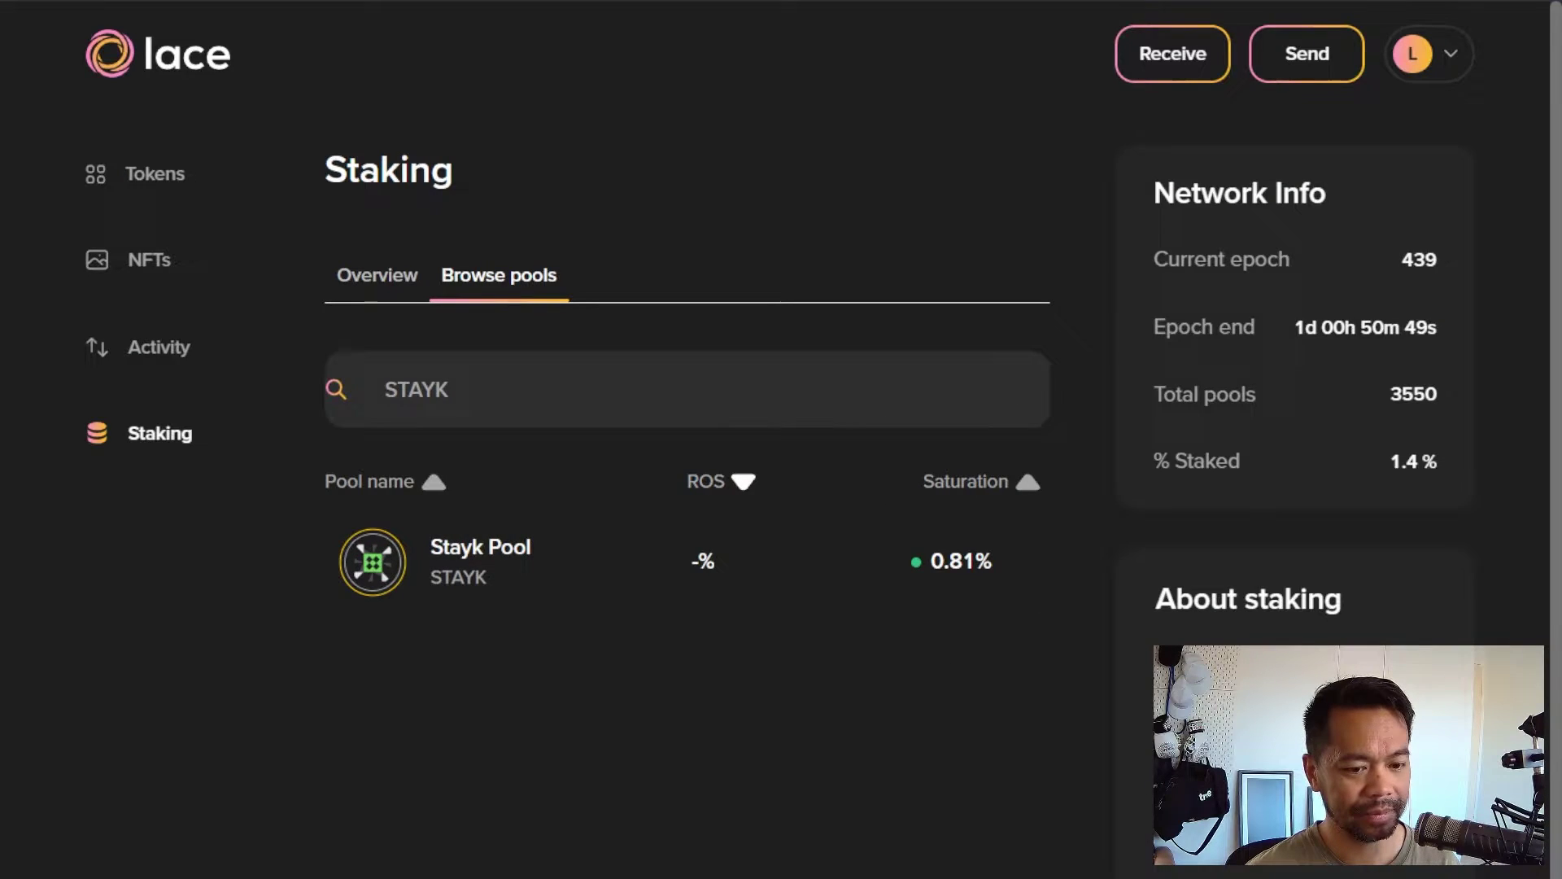
Search Lace for the BEADA ticker, replacing OZZY, and add BEADA as the fifth pool.
{"action": "key", "text": "alt+Tab"}
{"action": "double_click", "coordinate": [347, 394]}
{"action": "key", "text": "ctrl+c"}
{"action": "key", "text": "alt+Tab"}
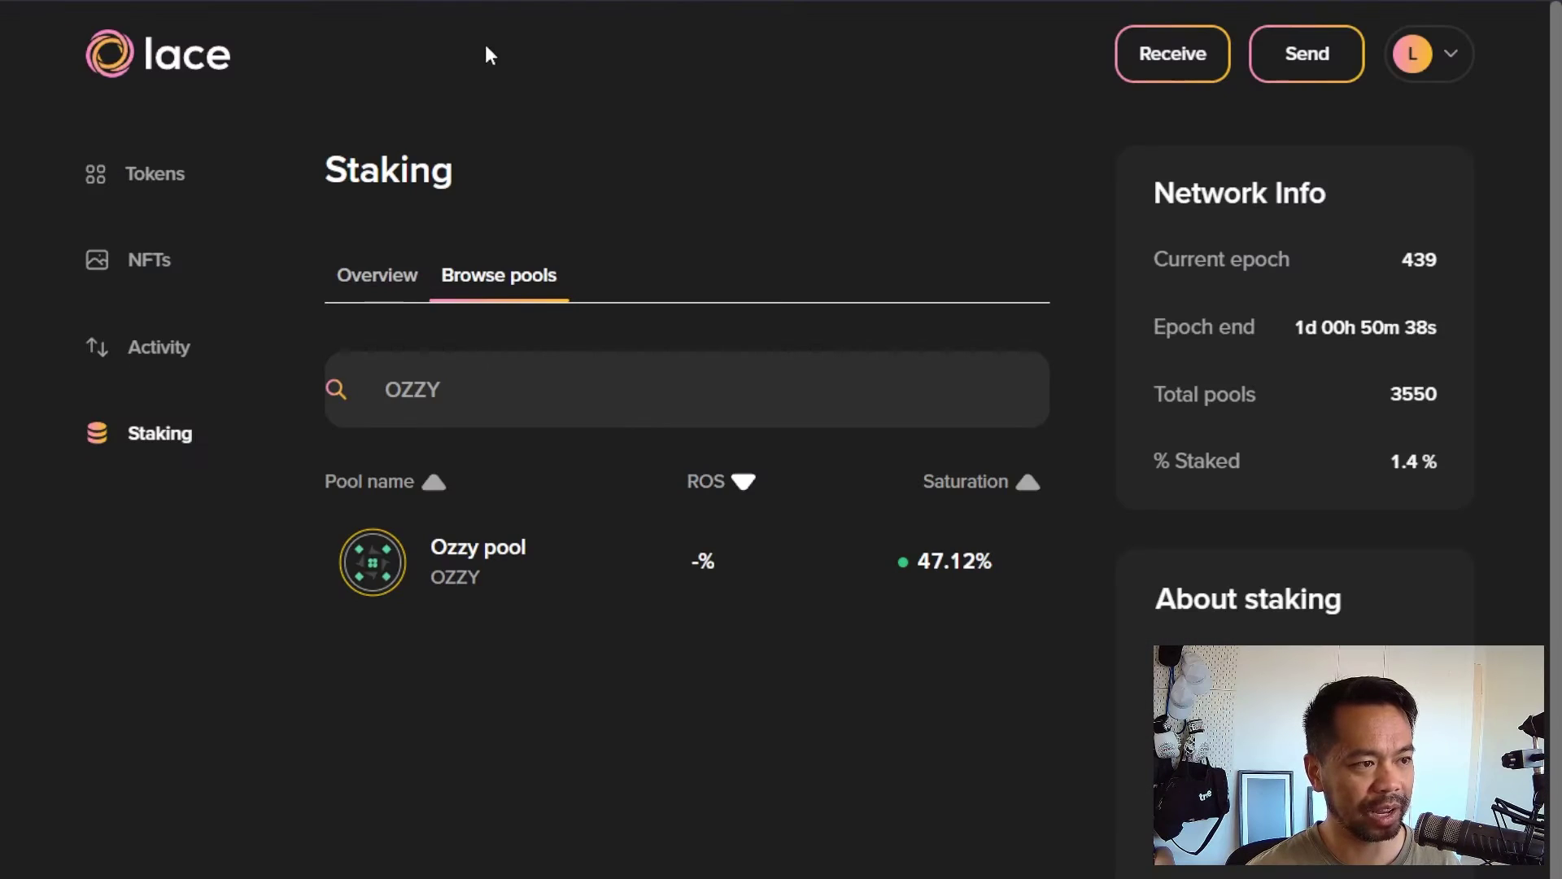
{"action": "left_click", "coordinate": [502, 391]}
{"action": "key", "text": "ctrl+a"}
{"action": "key", "text": "ctrl+v"}
{"action": "left_click", "coordinate": [989, 563]}
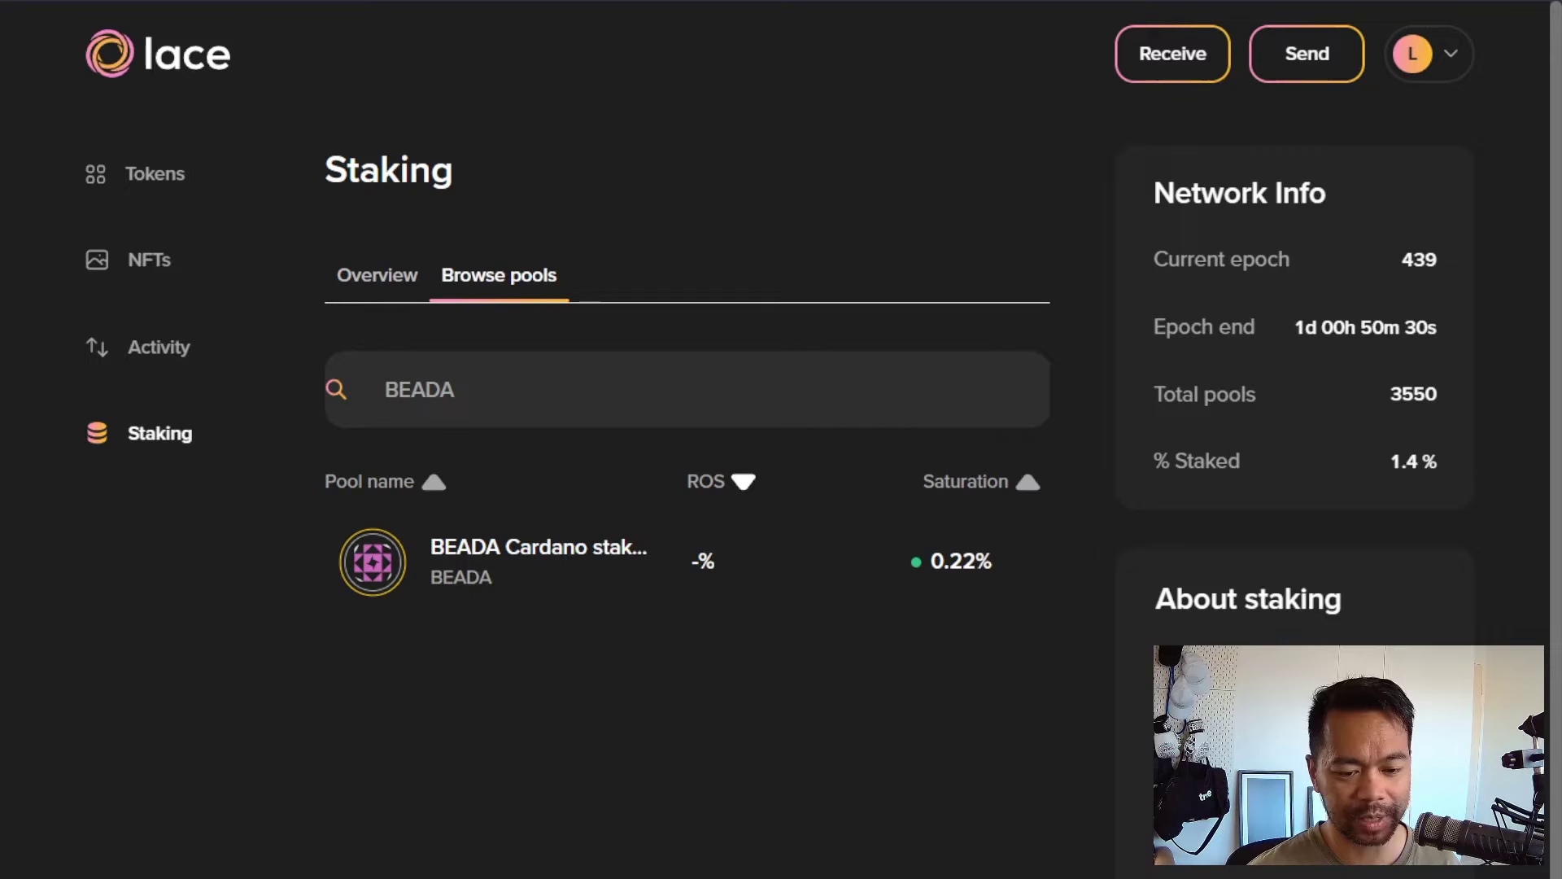
Open the staking summary and review the five pools at about 20 ADA each of 100 ADA.
{"action": "left_click", "coordinate": [960, 359]}
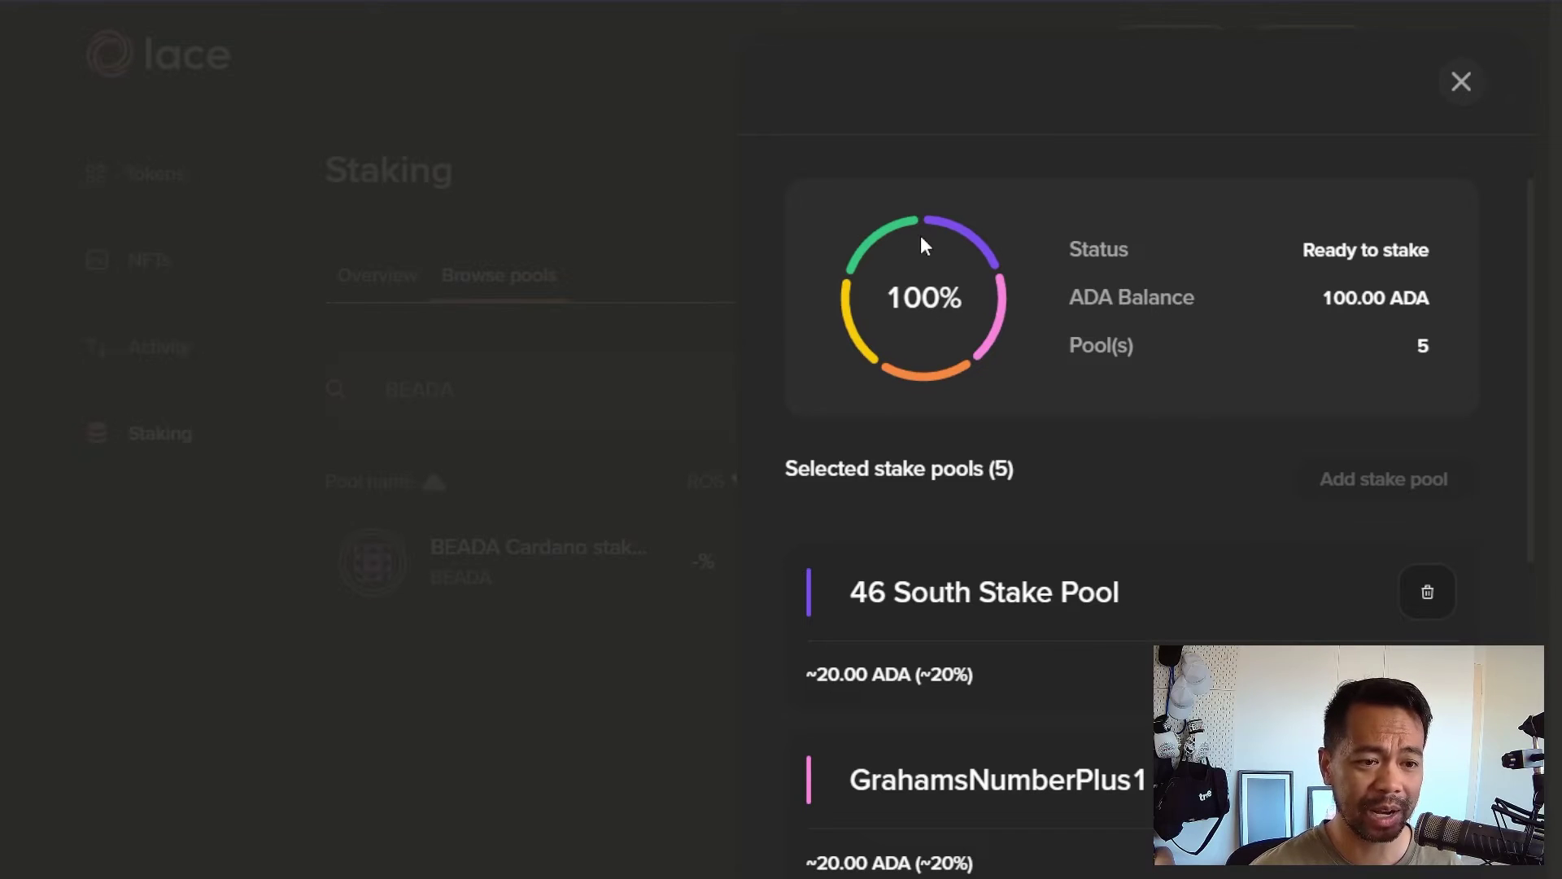
{"action": "scroll", "coordinate": [974, 329], "scroll_direction": "down", "scroll_amount": 4}
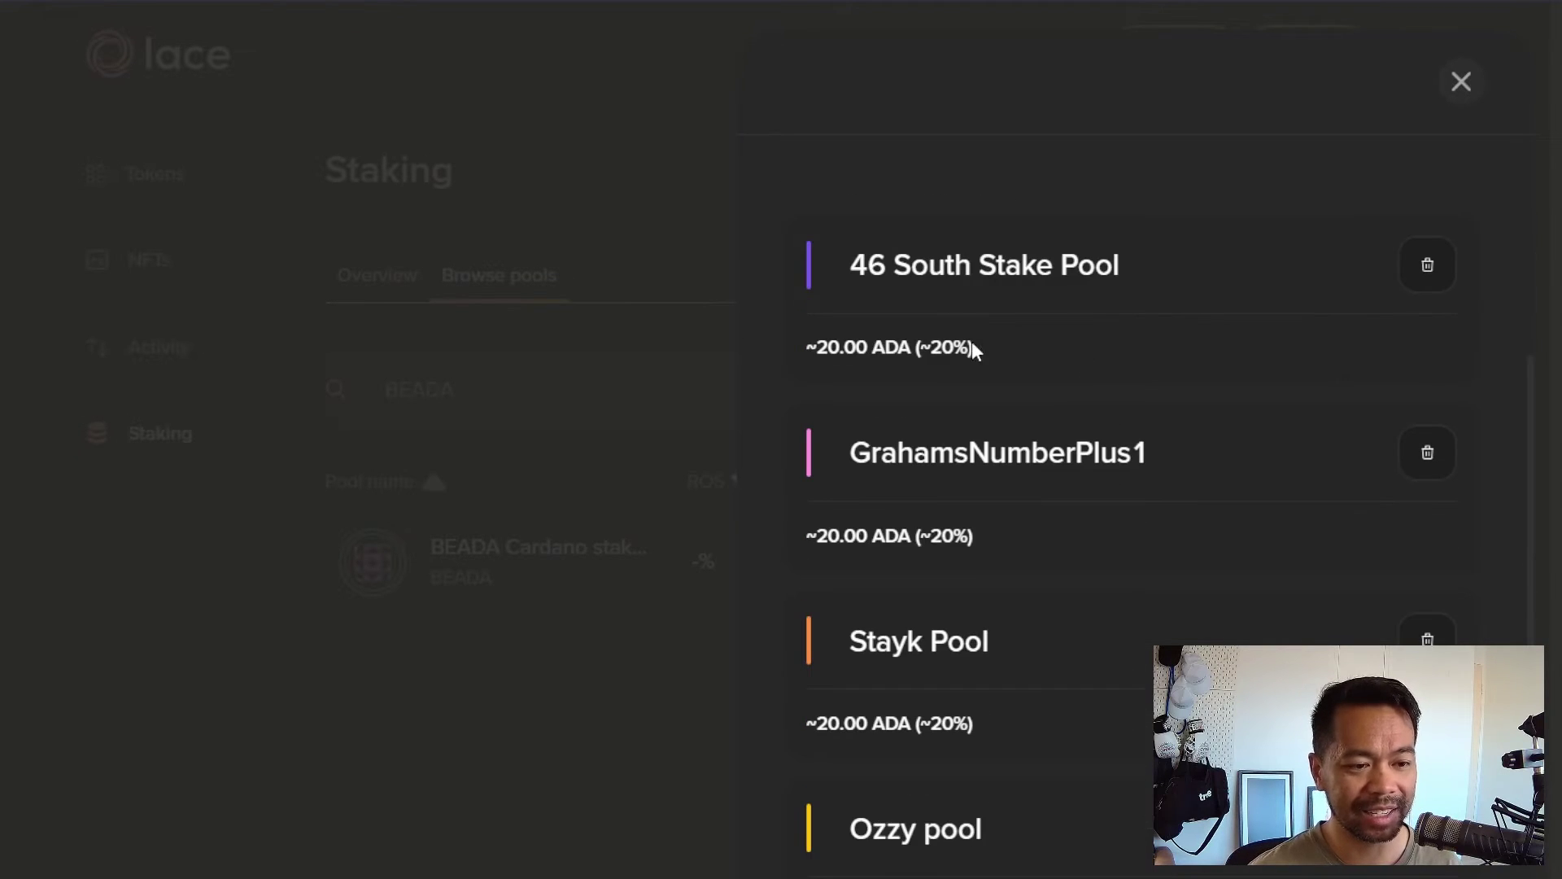
{"action": "scroll", "coordinate": [857, 372], "scroll_direction": "down", "scroll_amount": 3}
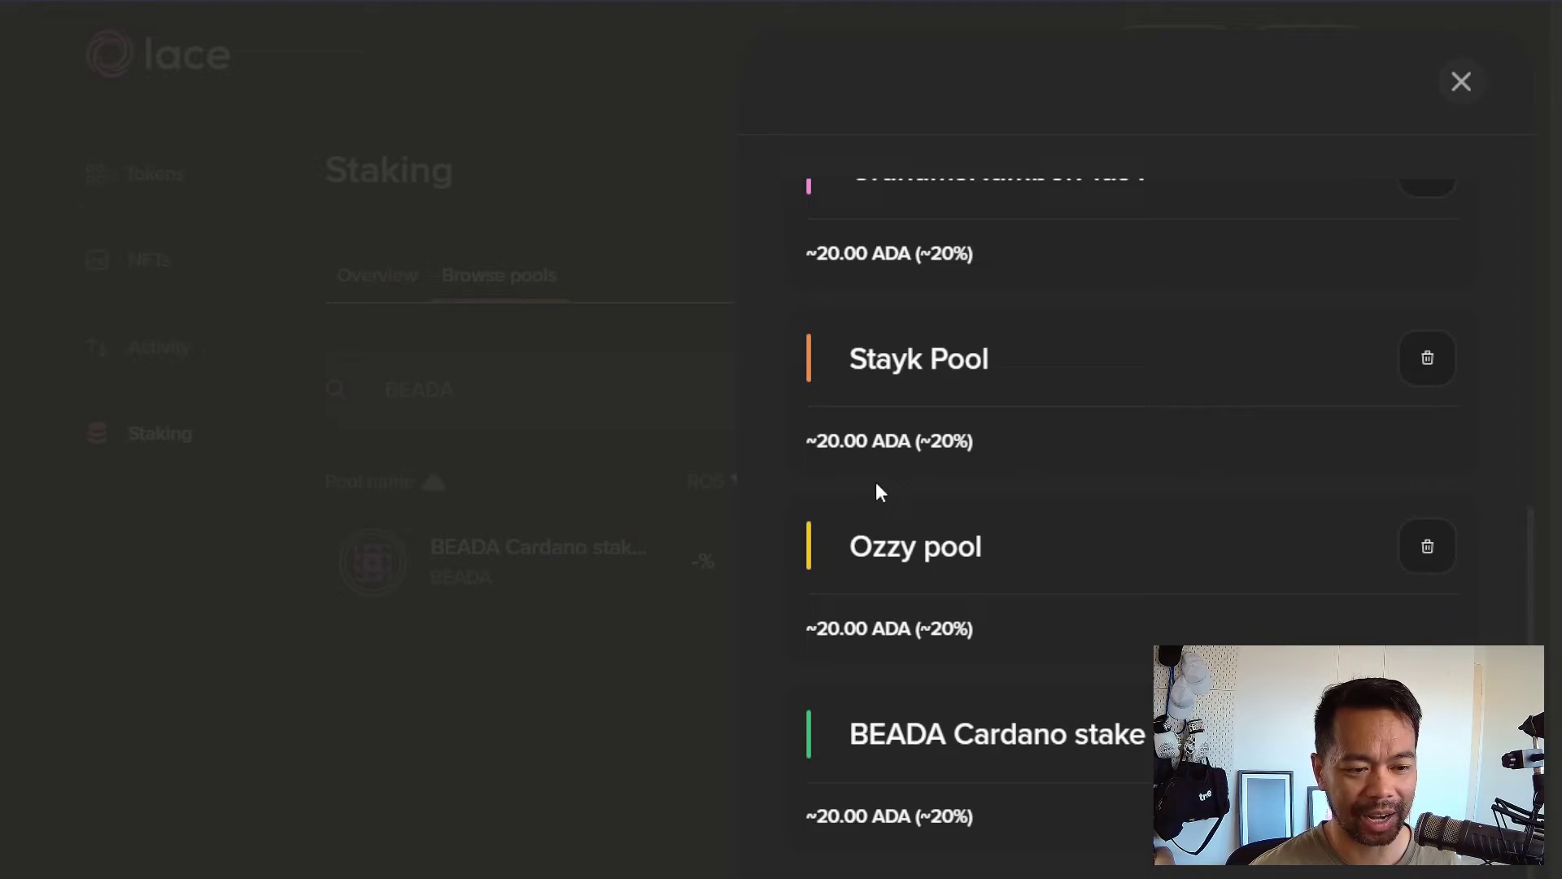
{"action": "scroll", "coordinate": [976, 700], "scroll_direction": "up", "scroll_amount": 6}
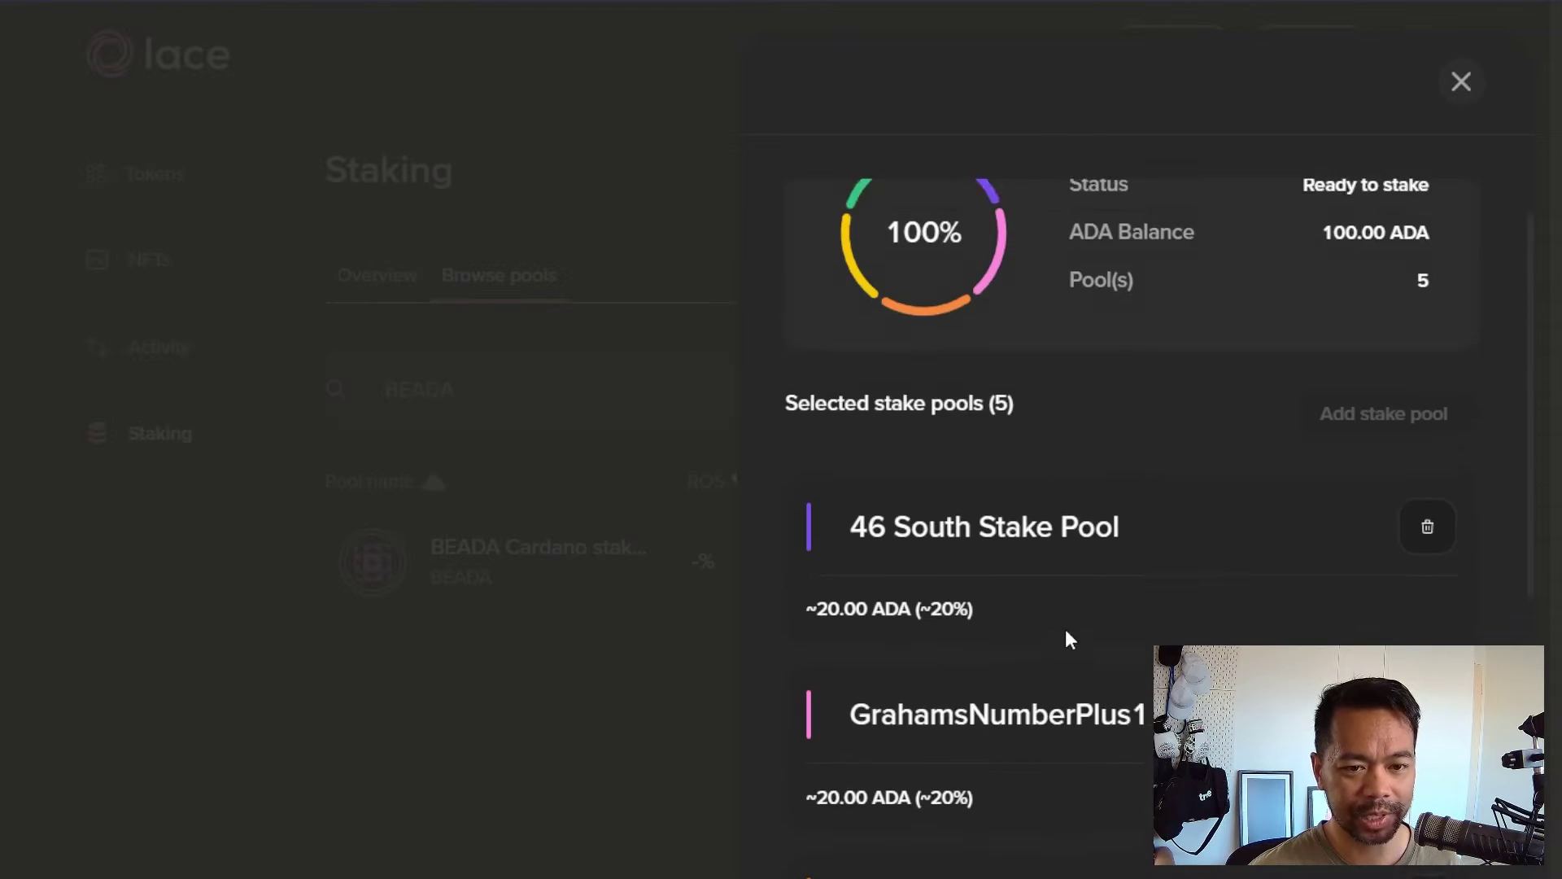
{"action": "scroll", "coordinate": [1066, 634], "scroll_direction": "down", "scroll_amount": 6}
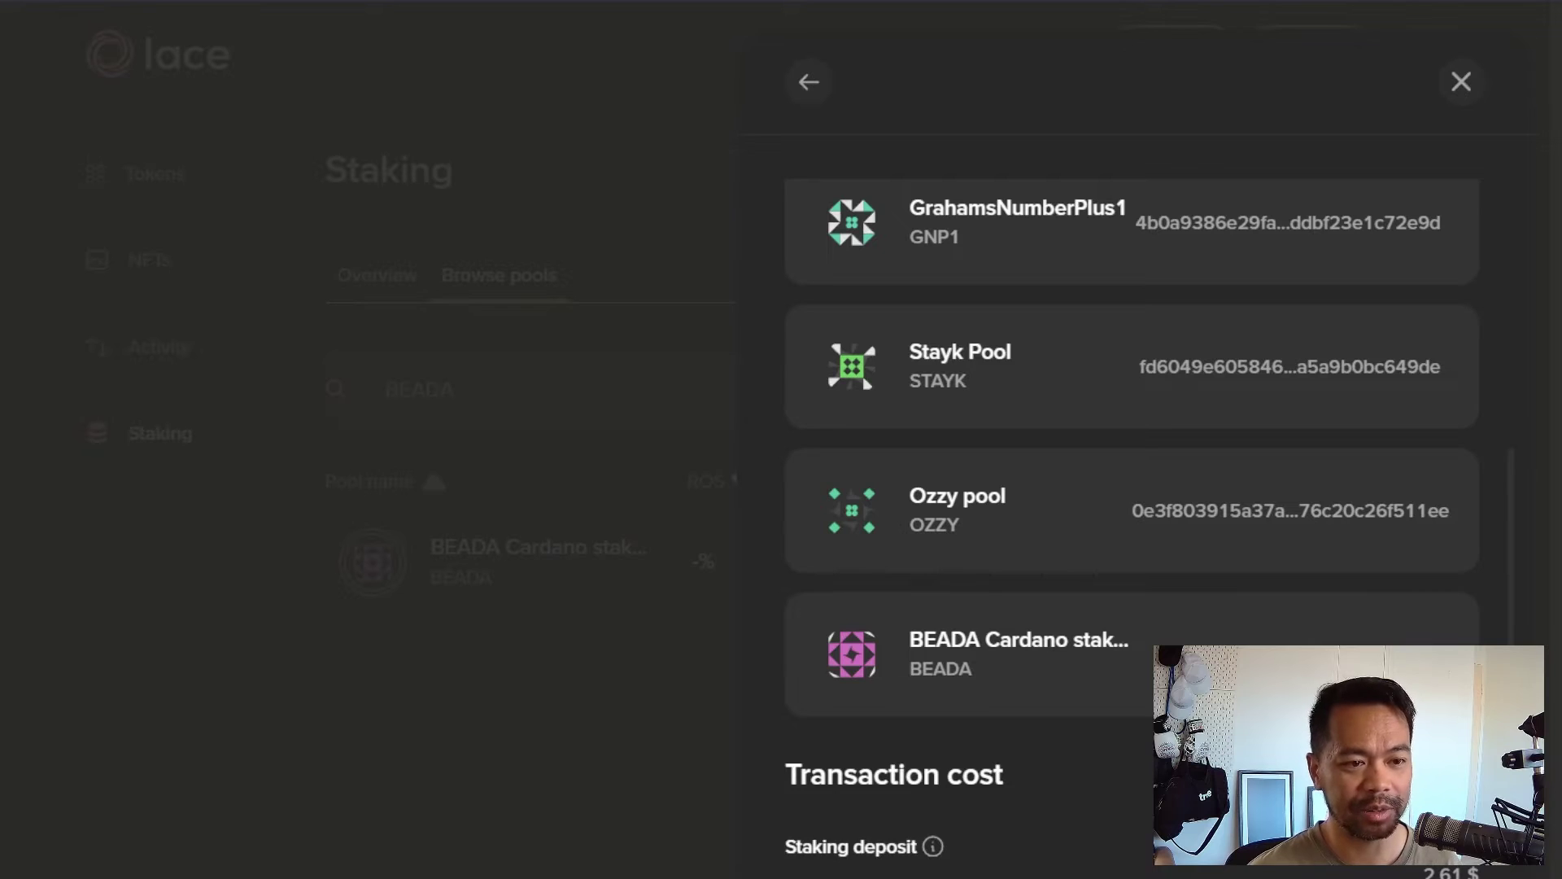
Review the five pools and the transaction cost in the Confirmation drawer.
{"action": "scroll", "coordinate": [932, 439], "scroll_direction": "up", "scroll_amount": 6}
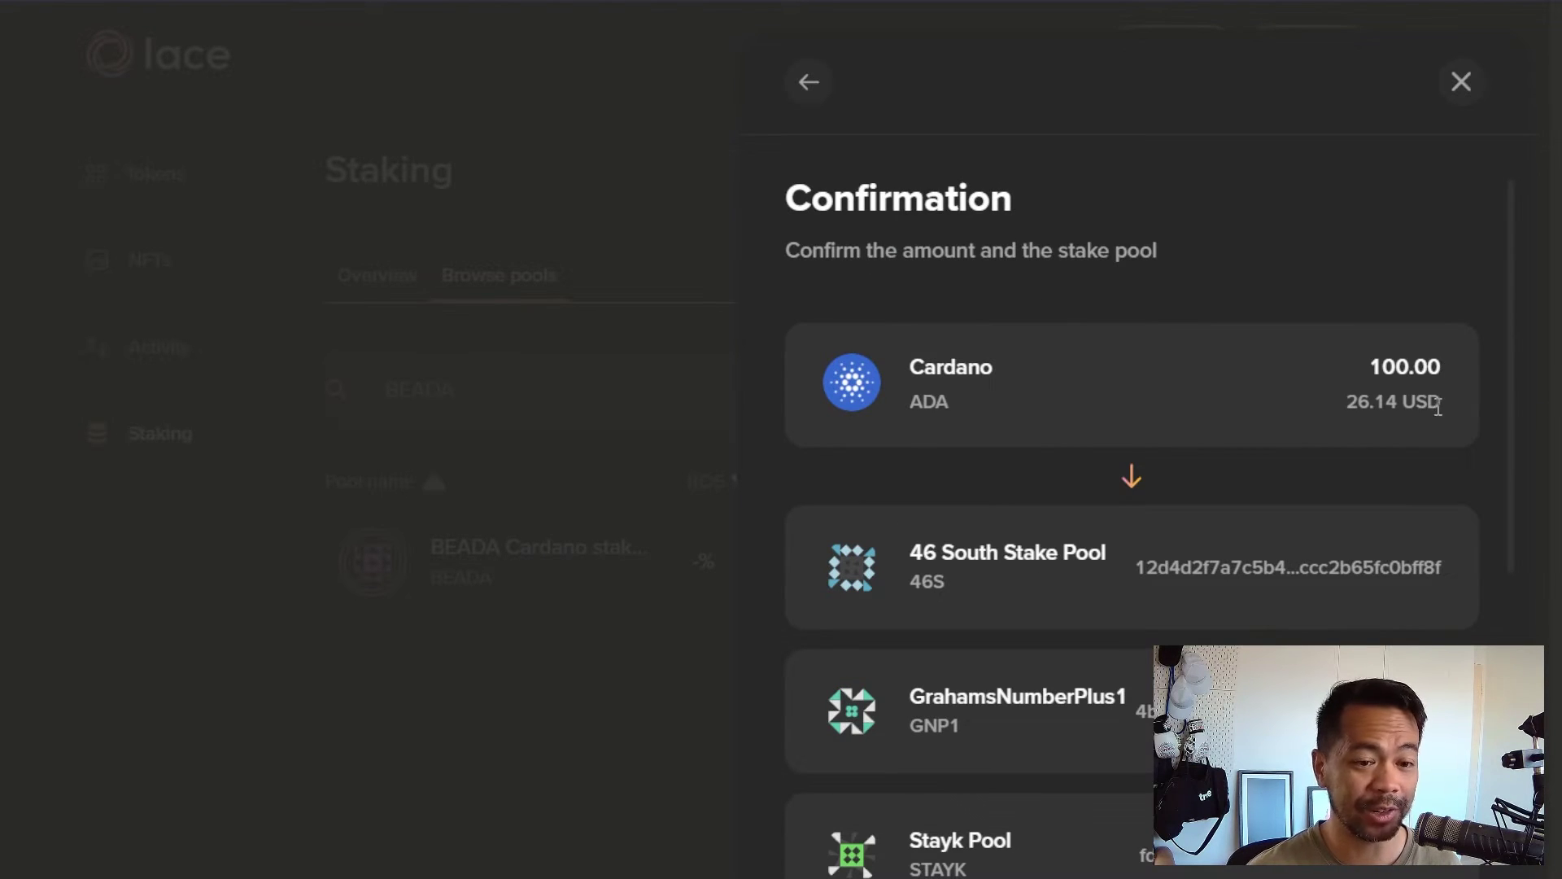
{"action": "scroll", "coordinate": [1321, 417], "scroll_direction": "down", "scroll_amount": 7}
{"action": "scroll", "coordinate": [1018, 309], "scroll_direction": "up", "scroll_amount": 4}
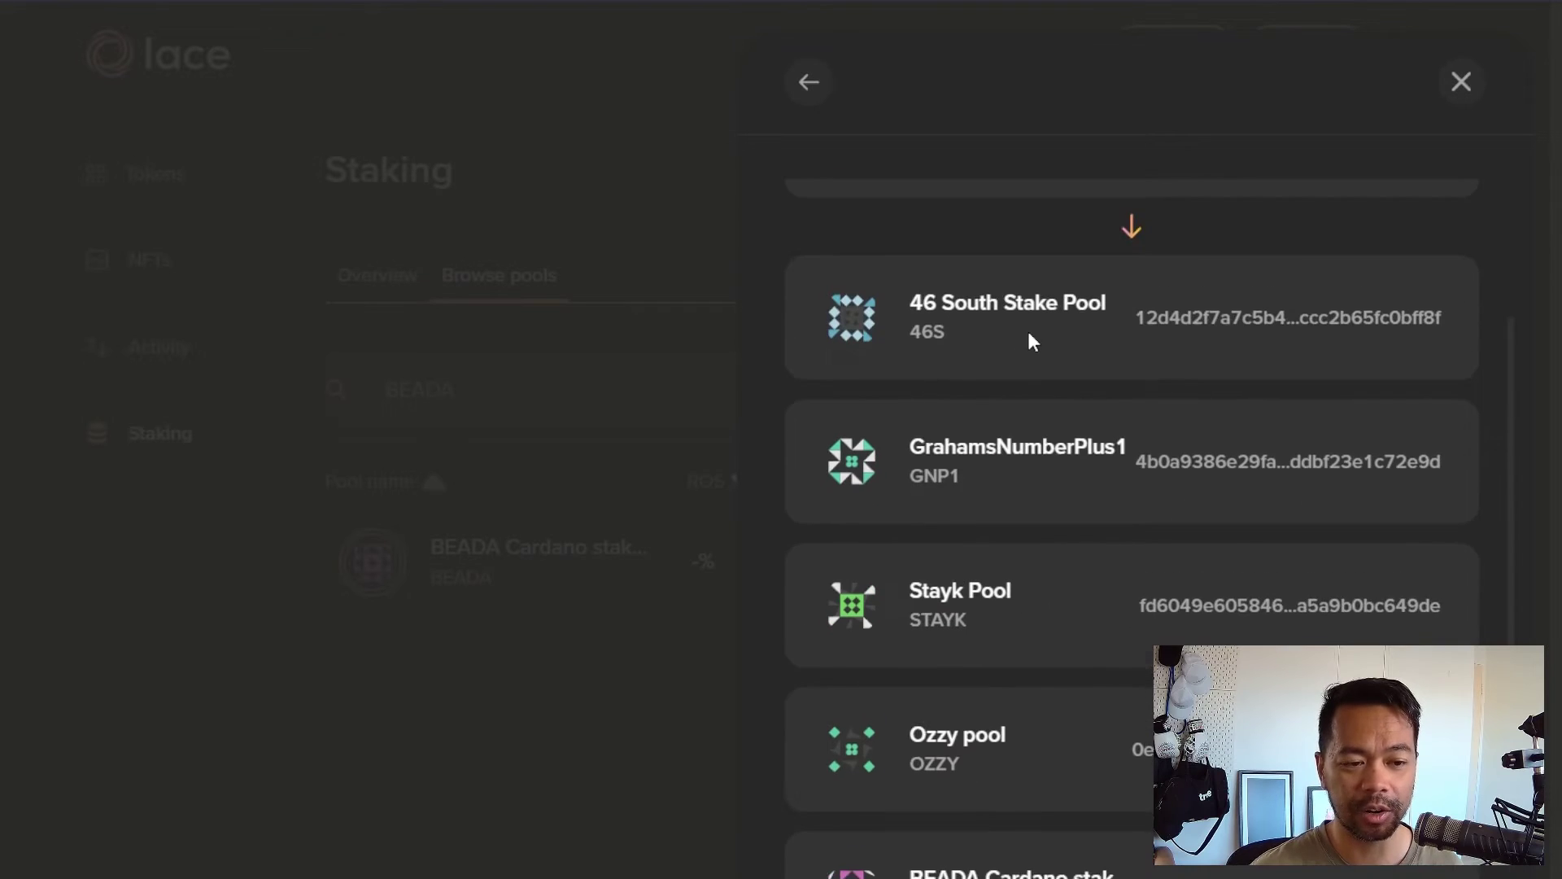
{"action": "scroll", "coordinate": [1039, 394], "scroll_direction": "down", "scroll_amount": 4}
{"action": "mouse_move", "coordinate": [930, 791]}
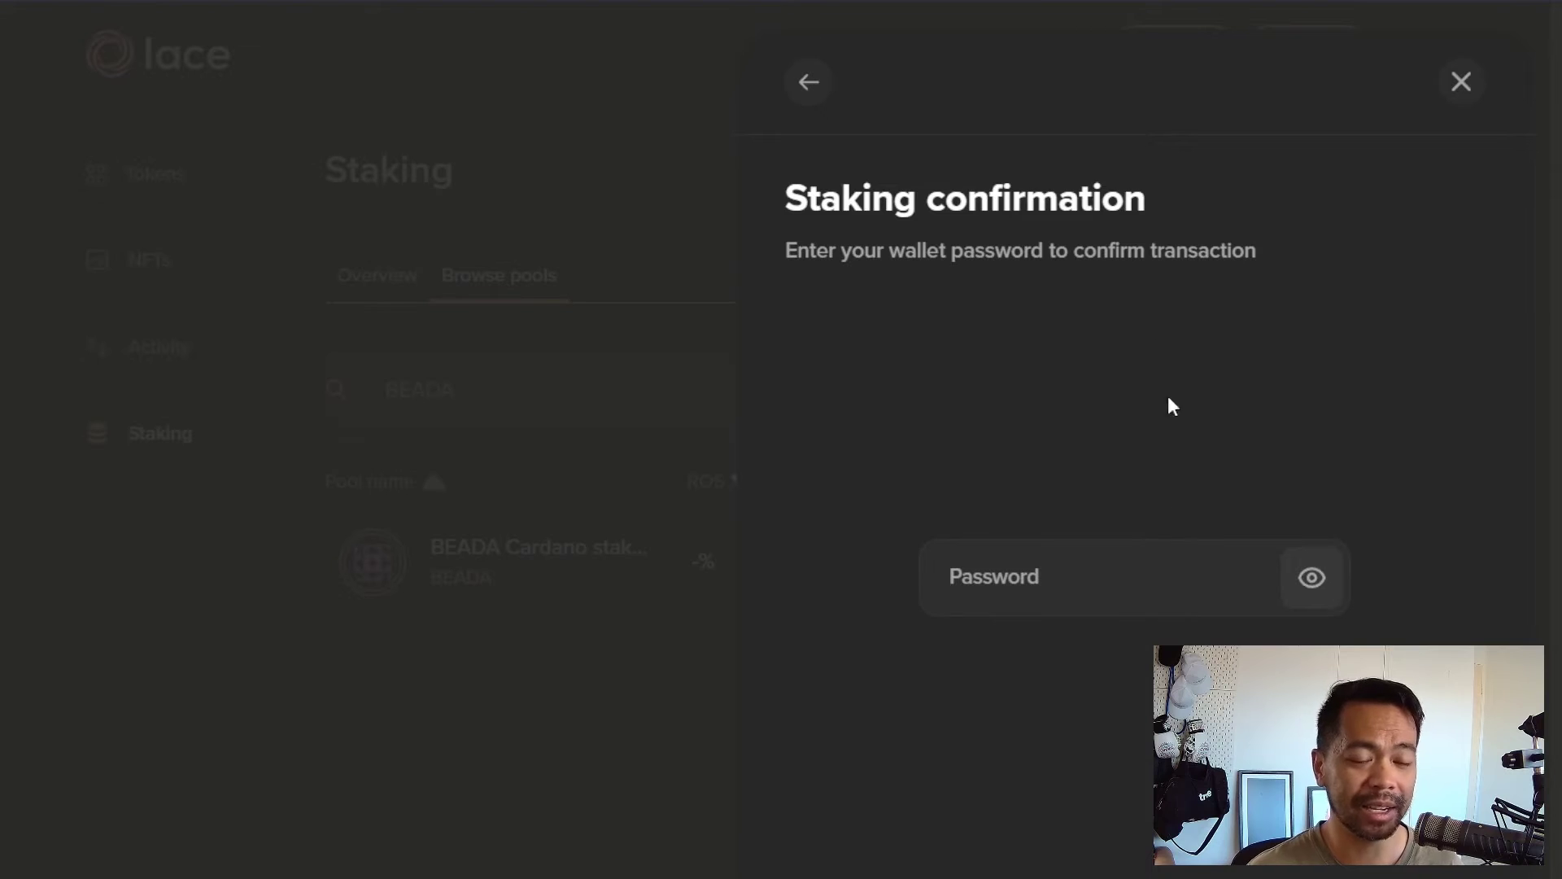
Enter the wallet password to confirm staking, dismiss the success screen and check Activity.
{"action": "key", "text": "ctrl+v"}
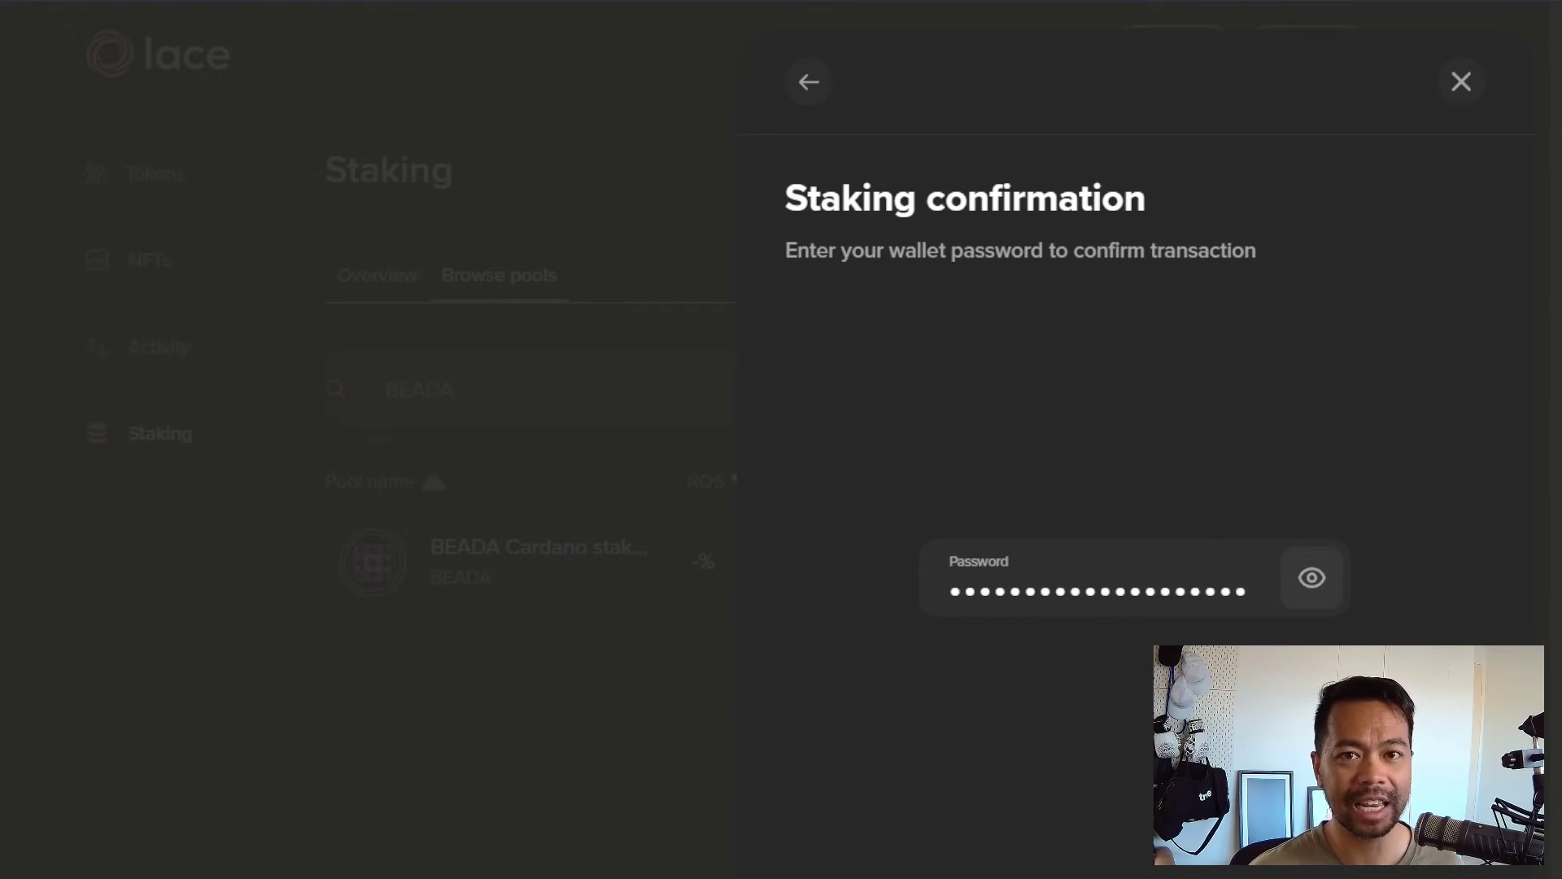
{"action": "key", "text": "Return"}
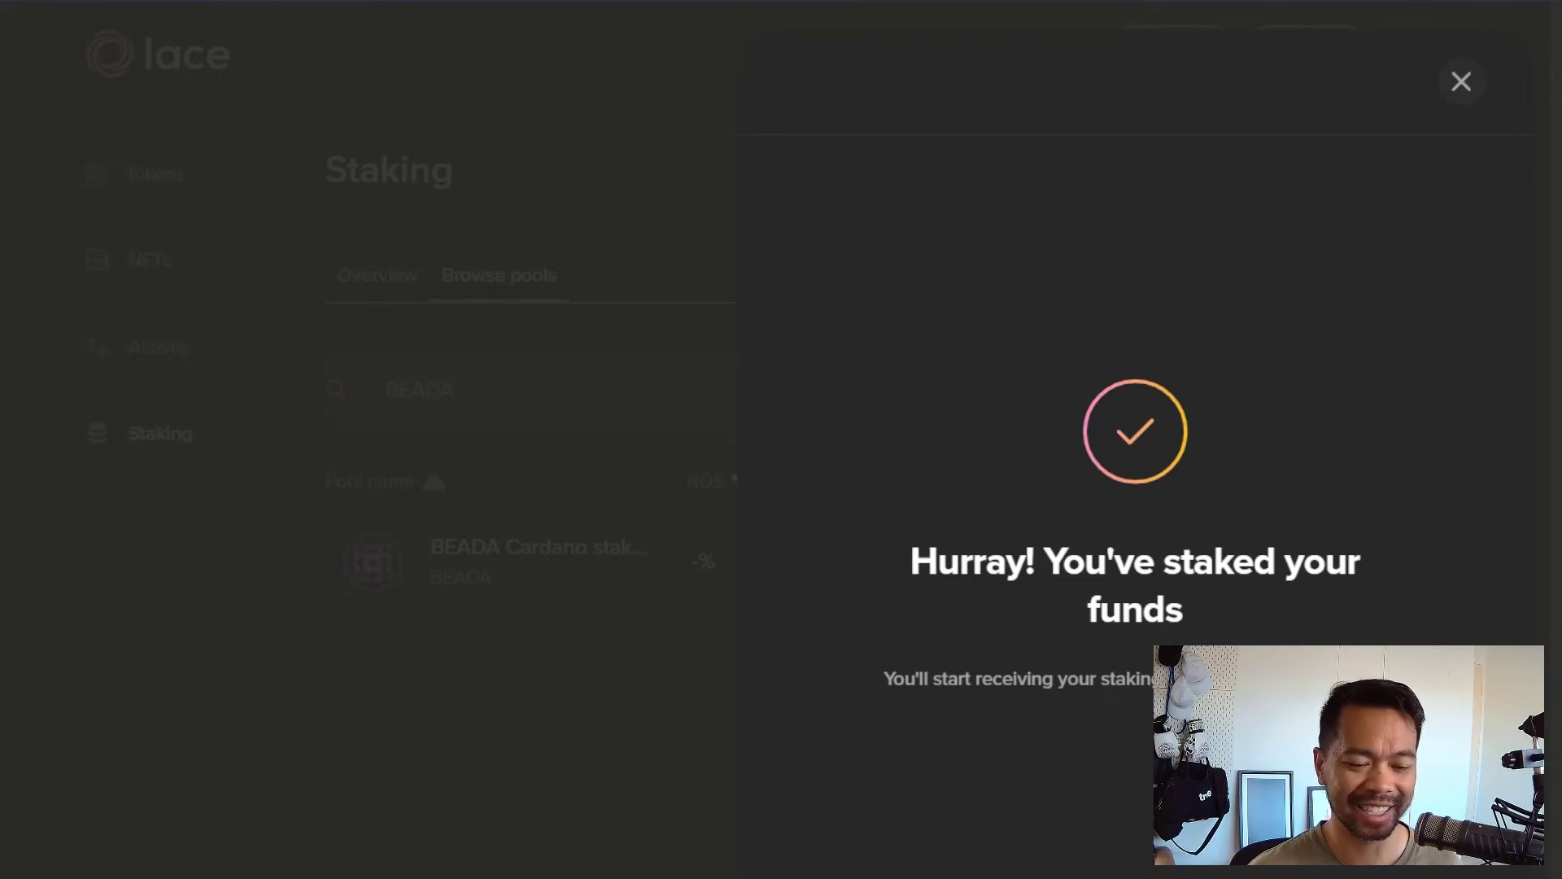
{"action": "key", "text": "Escape"}
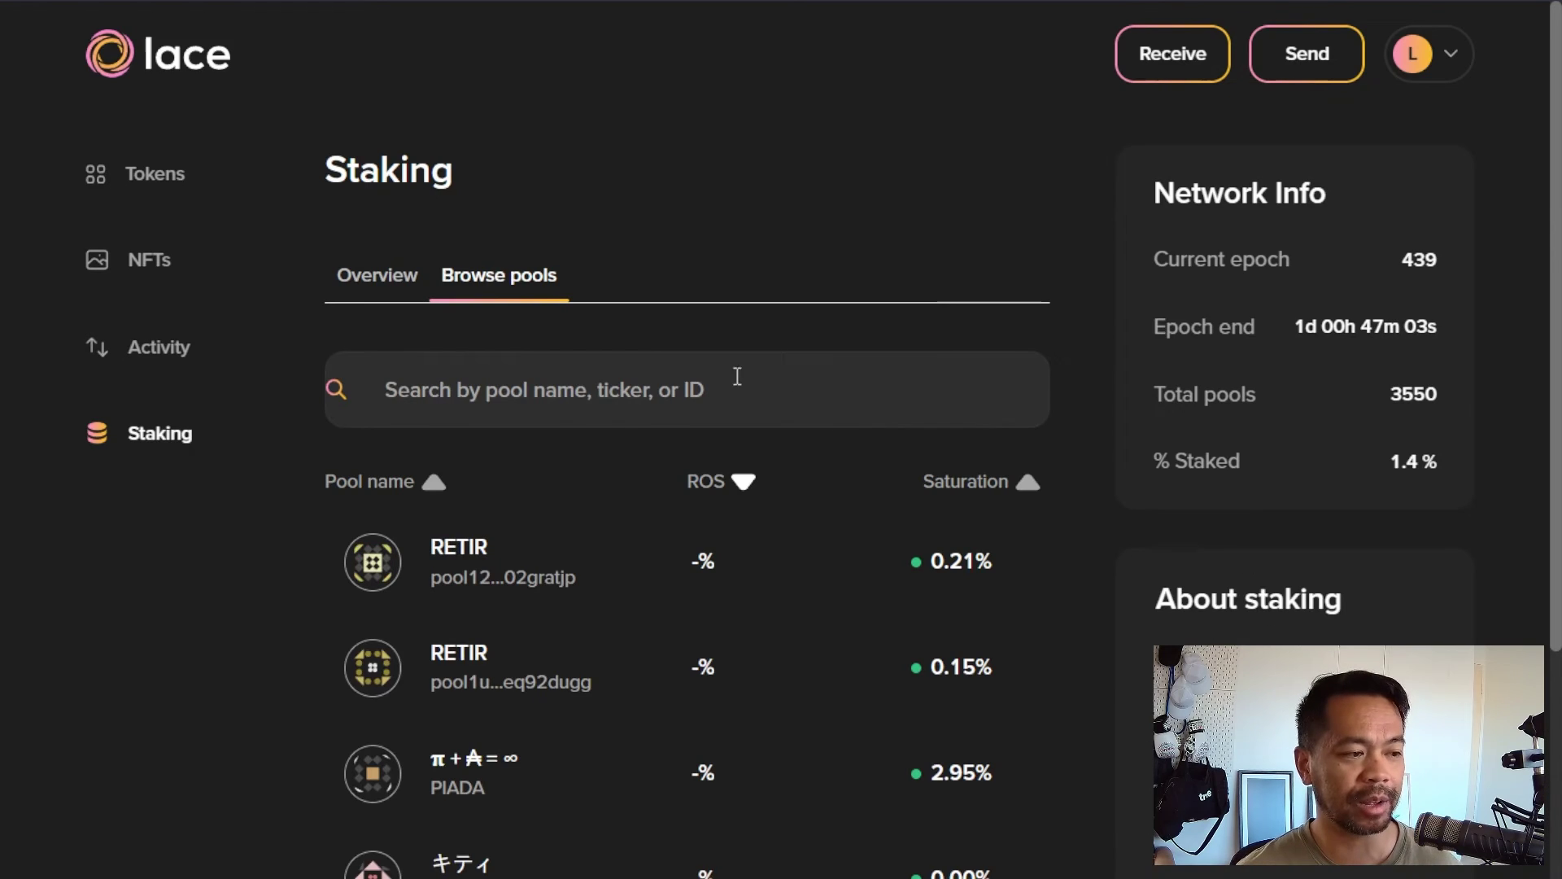
{"action": "left_click", "coordinate": [179, 348]}
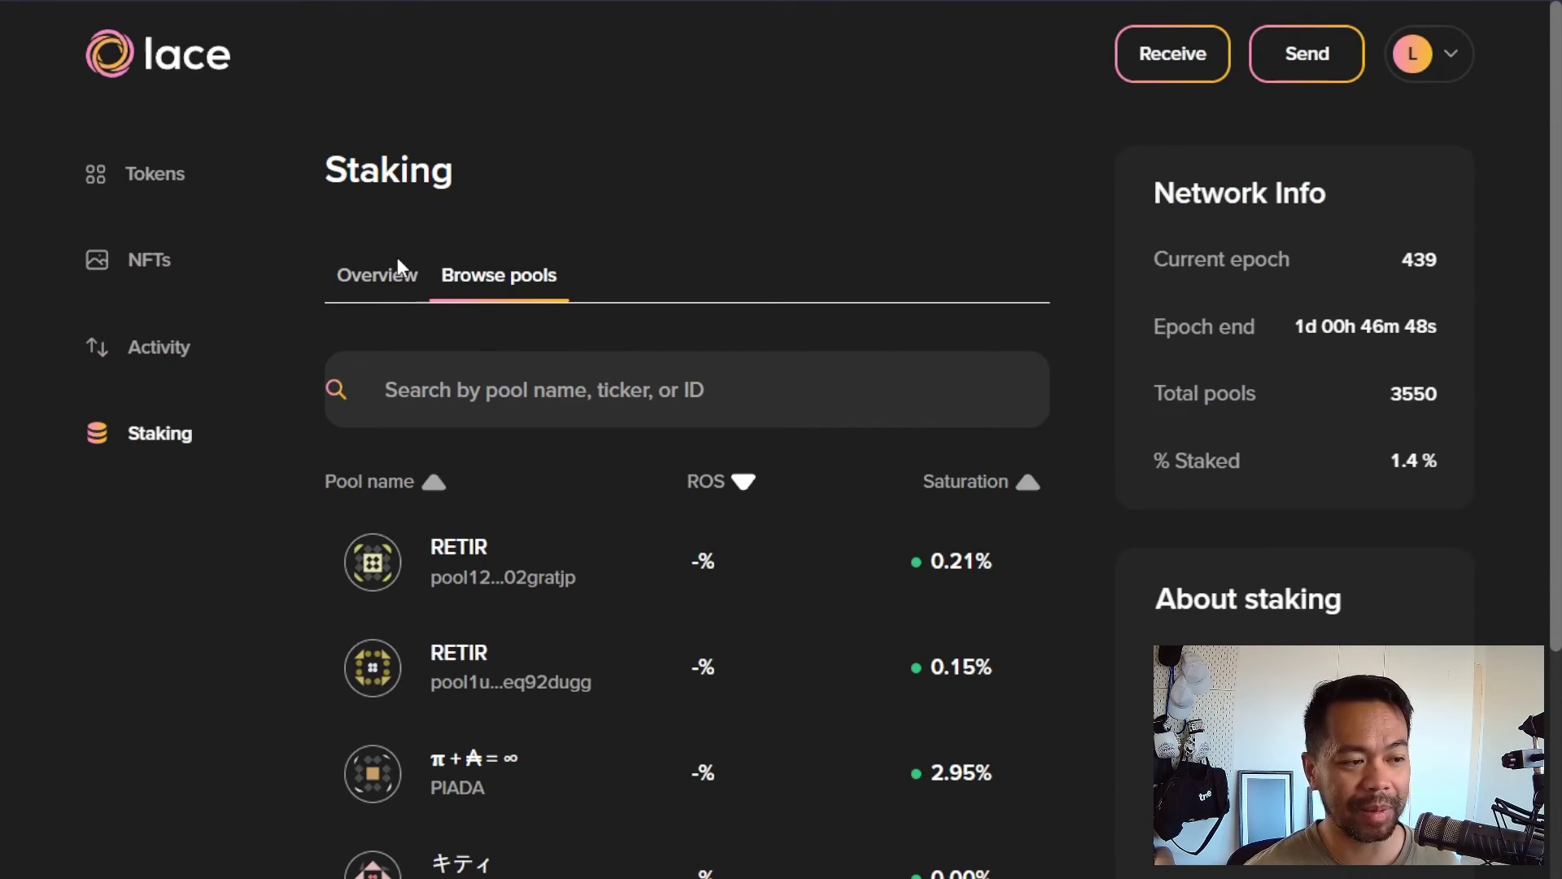
Review the Overview's Multi delegation across five pools, highlighting the 89.74 ADA balance.
{"action": "left_click", "coordinate": [397, 257]}
{"action": "scroll", "coordinate": [716, 355], "scroll_direction": "down", "scroll_amount": 2}
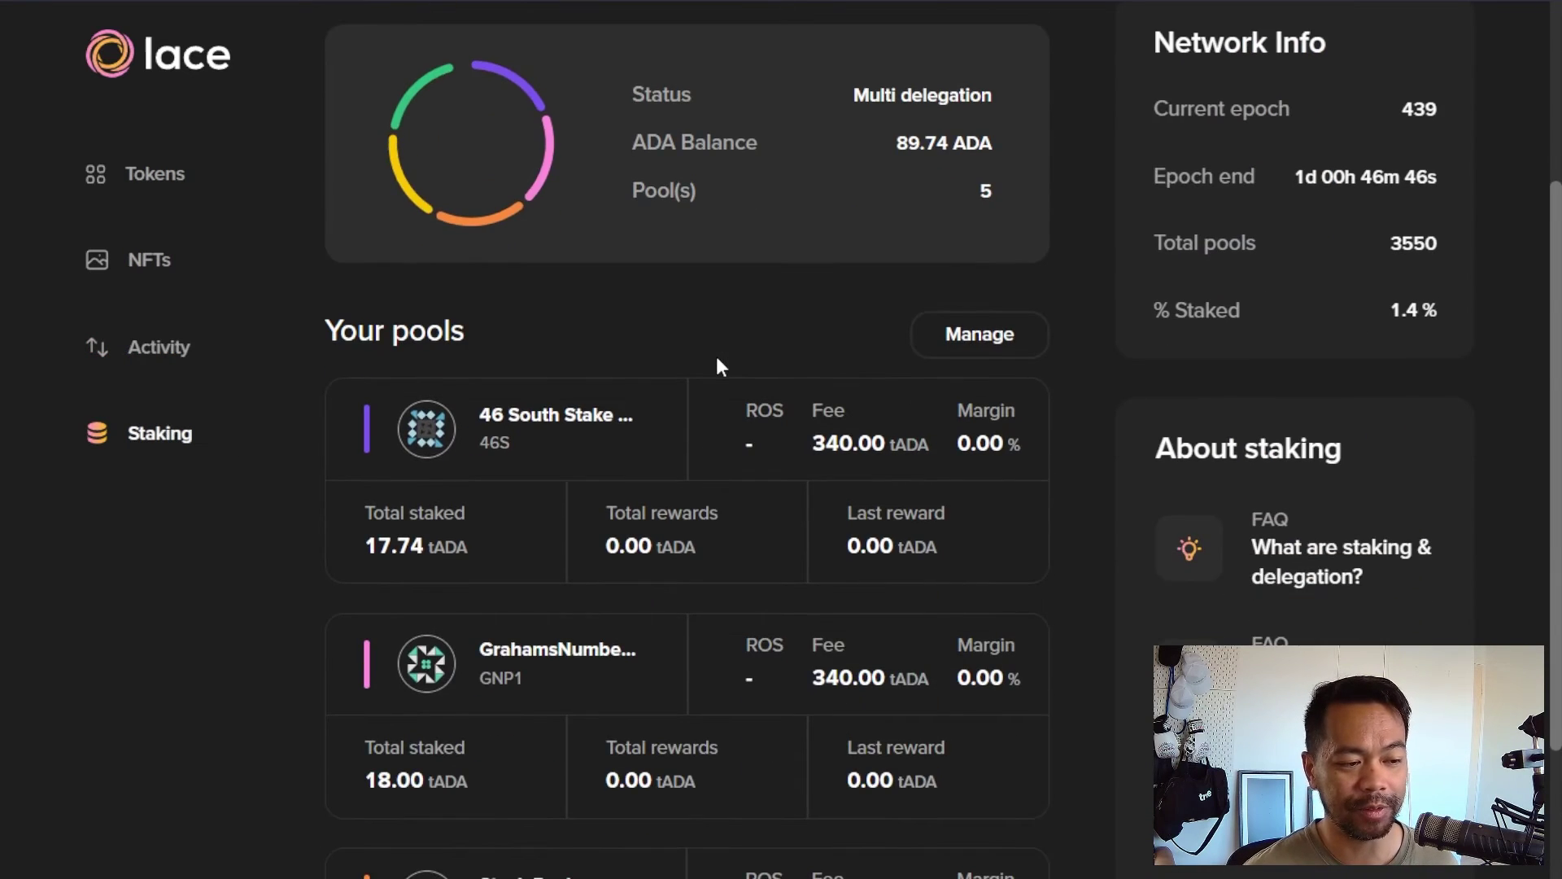
{"action": "scroll", "coordinate": [716, 366], "scroll_direction": "down", "scroll_amount": 2}
{"action": "scroll", "coordinate": [634, 344], "scroll_direction": "up", "scroll_amount": 3}
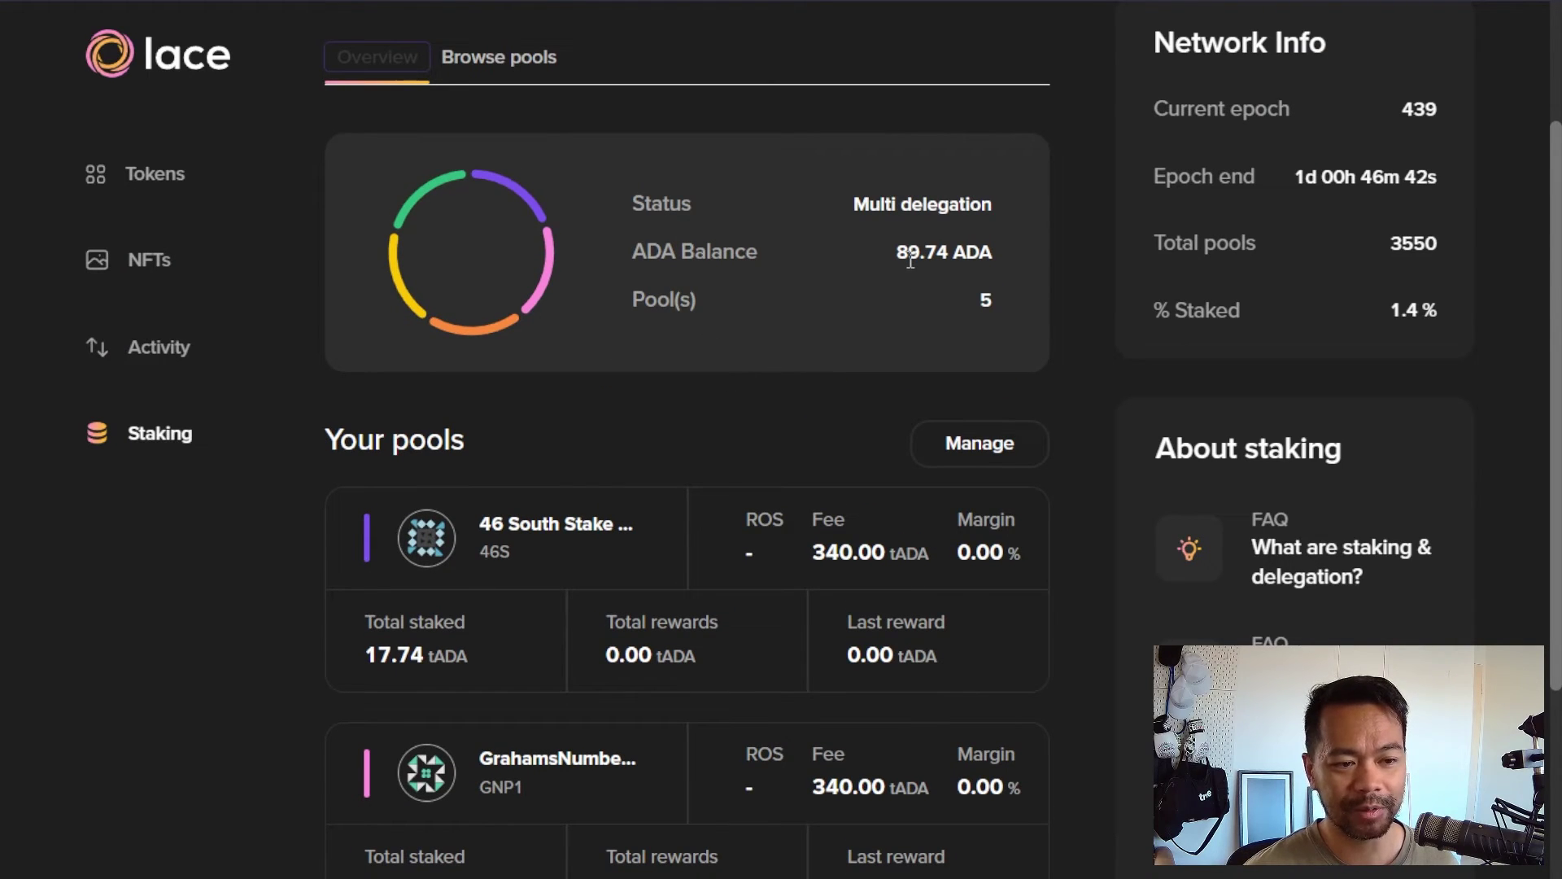
{"action": "left_click_drag", "start_coordinate": [898, 256], "coordinate": [946, 256]}
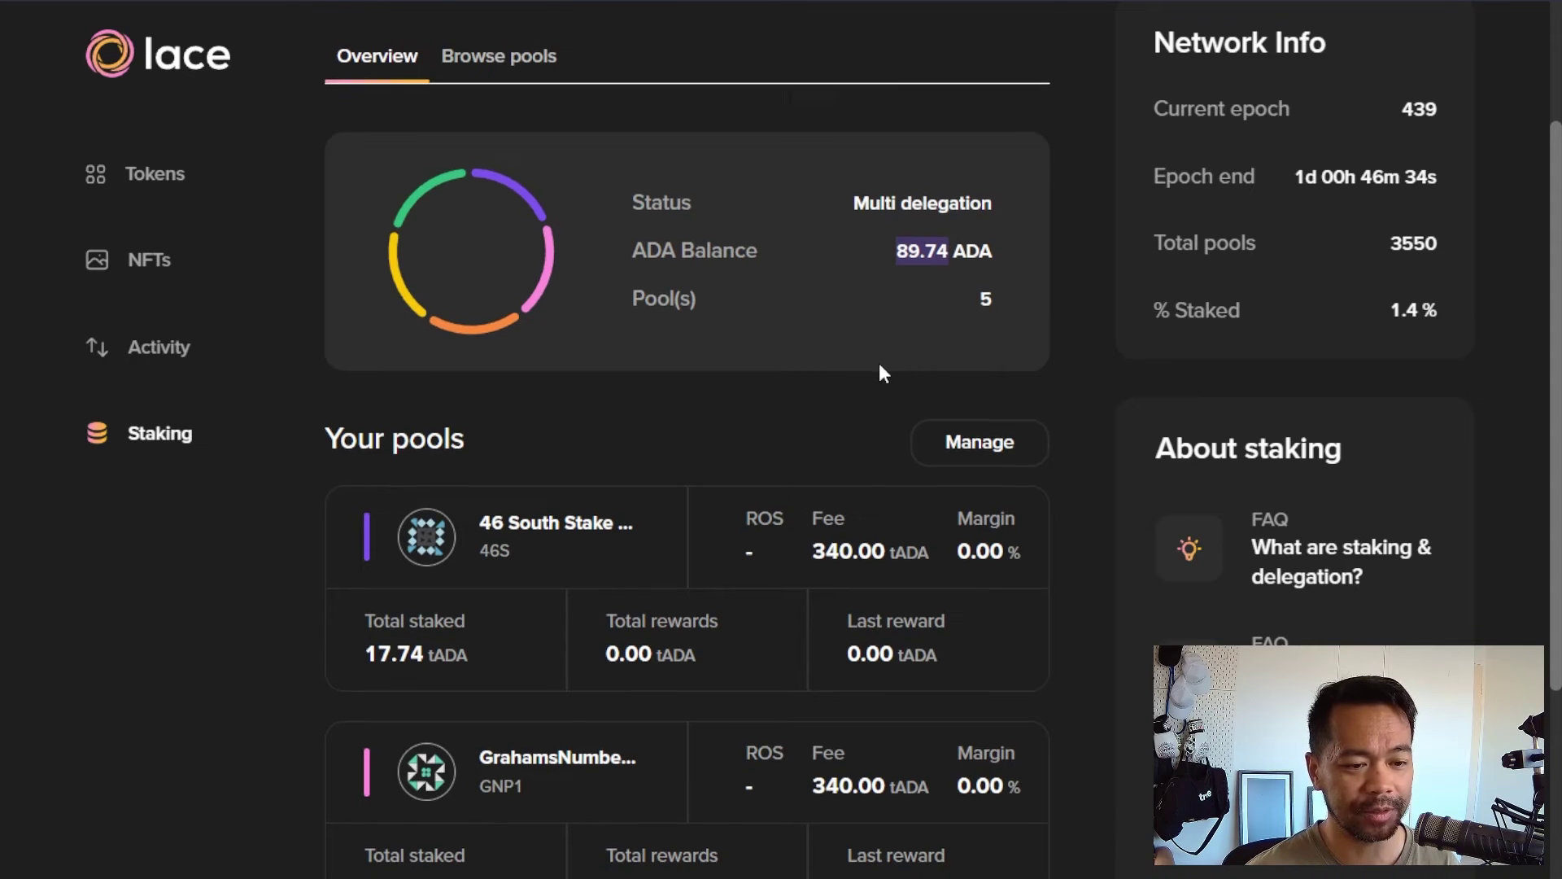
{"action": "scroll", "coordinate": [881, 370], "scroll_direction": "down", "scroll_amount": 3}
{"action": "scroll", "coordinate": [611, 387], "scroll_direction": "down", "scroll_amount": 4}
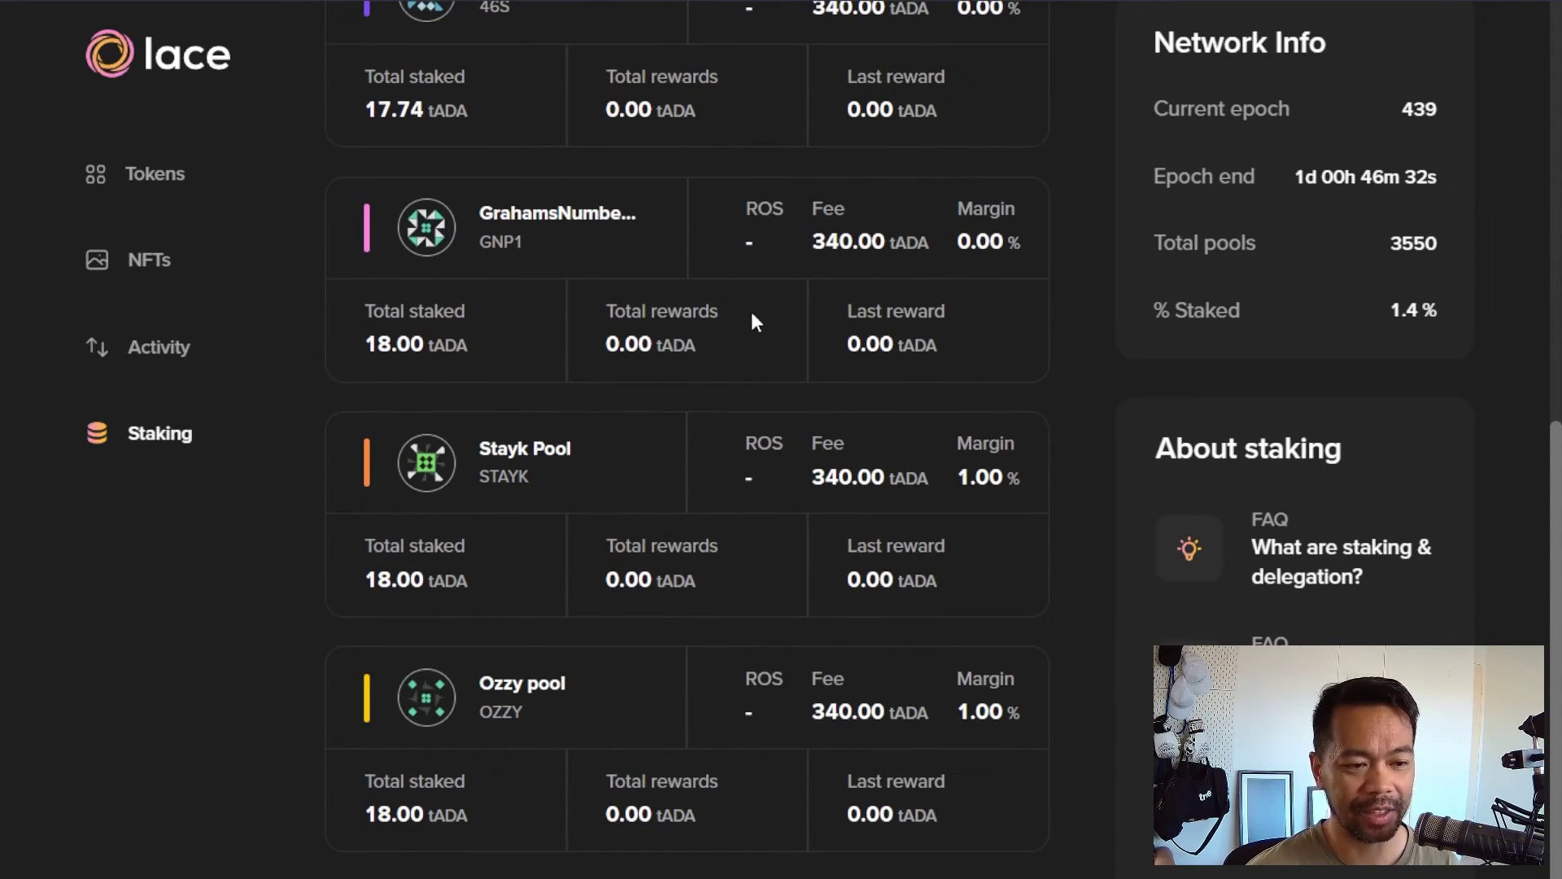
{"action": "scroll", "coordinate": [602, 436], "scroll_direction": "down", "scroll_amount": 1}
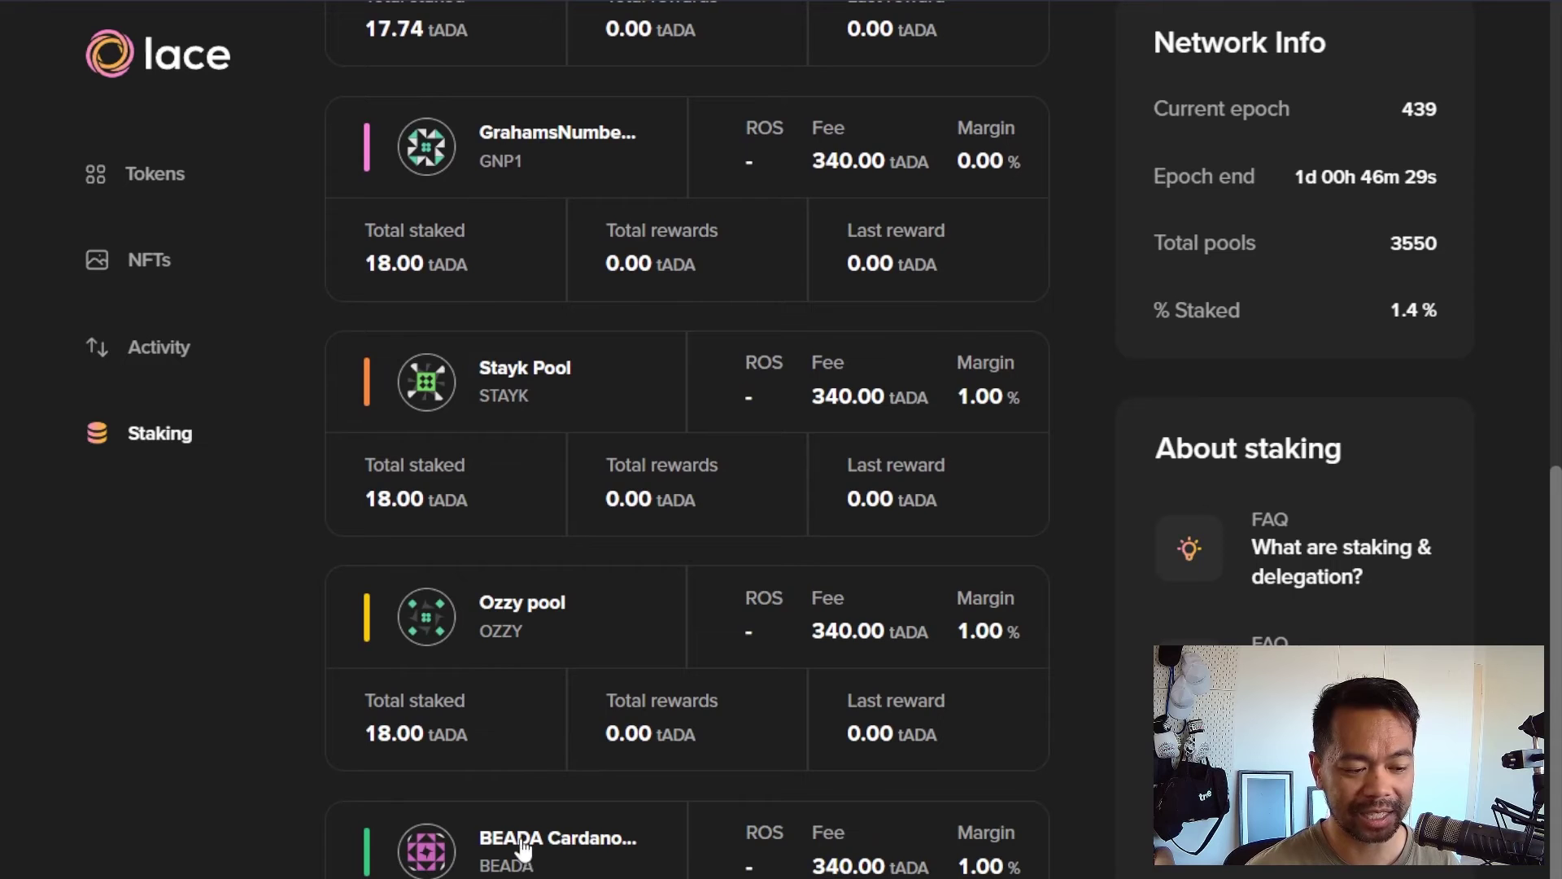
{"action": "scroll", "coordinate": [523, 851], "scroll_direction": "up", "scroll_amount": 7}
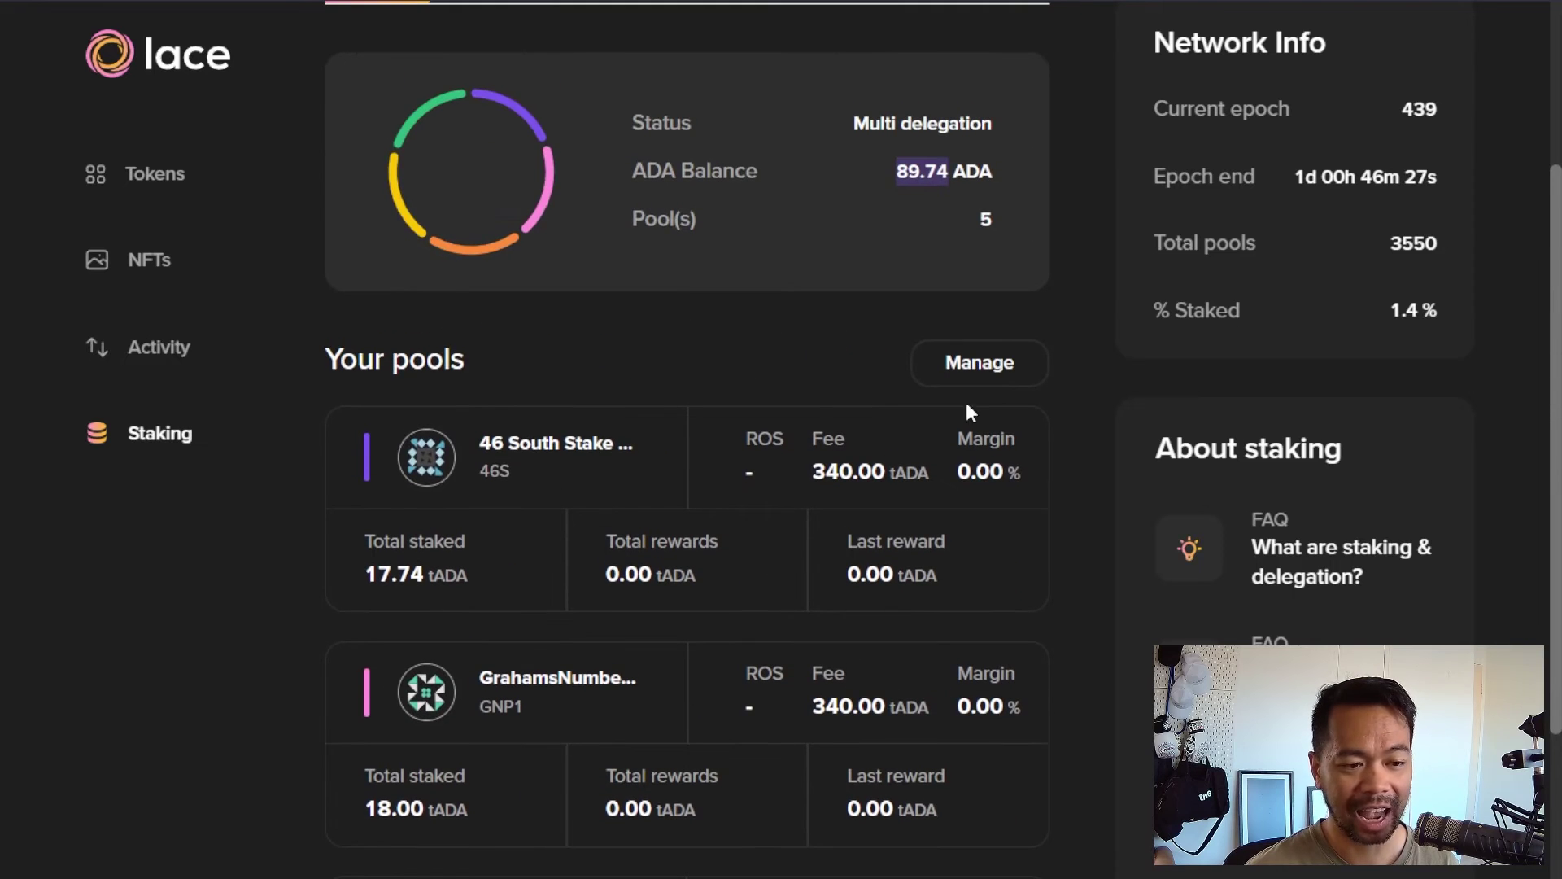
{"action": "scroll", "coordinate": [1007, 363], "scroll_direction": "down", "scroll_amount": 1}
Open the Manage panel to view the five delegated pools, then close it.
{"action": "left_click", "coordinate": [1008, 253]}
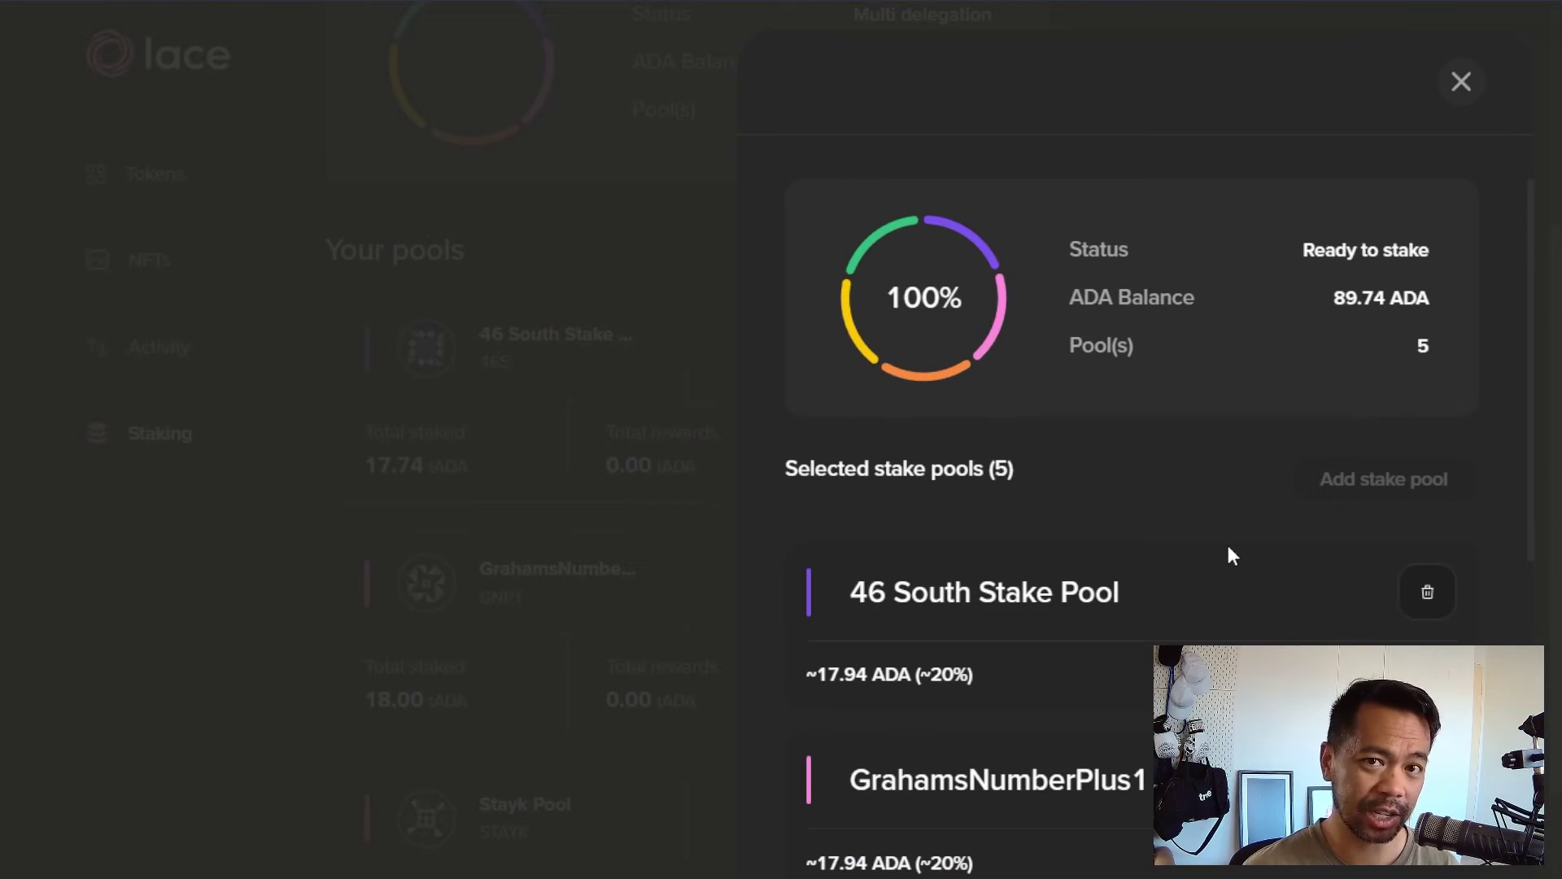
{"action": "scroll", "coordinate": [1220, 540], "scroll_direction": "down", "scroll_amount": 3}
{"action": "scroll", "coordinate": [1176, 542], "scroll_direction": "down", "scroll_amount": 5}
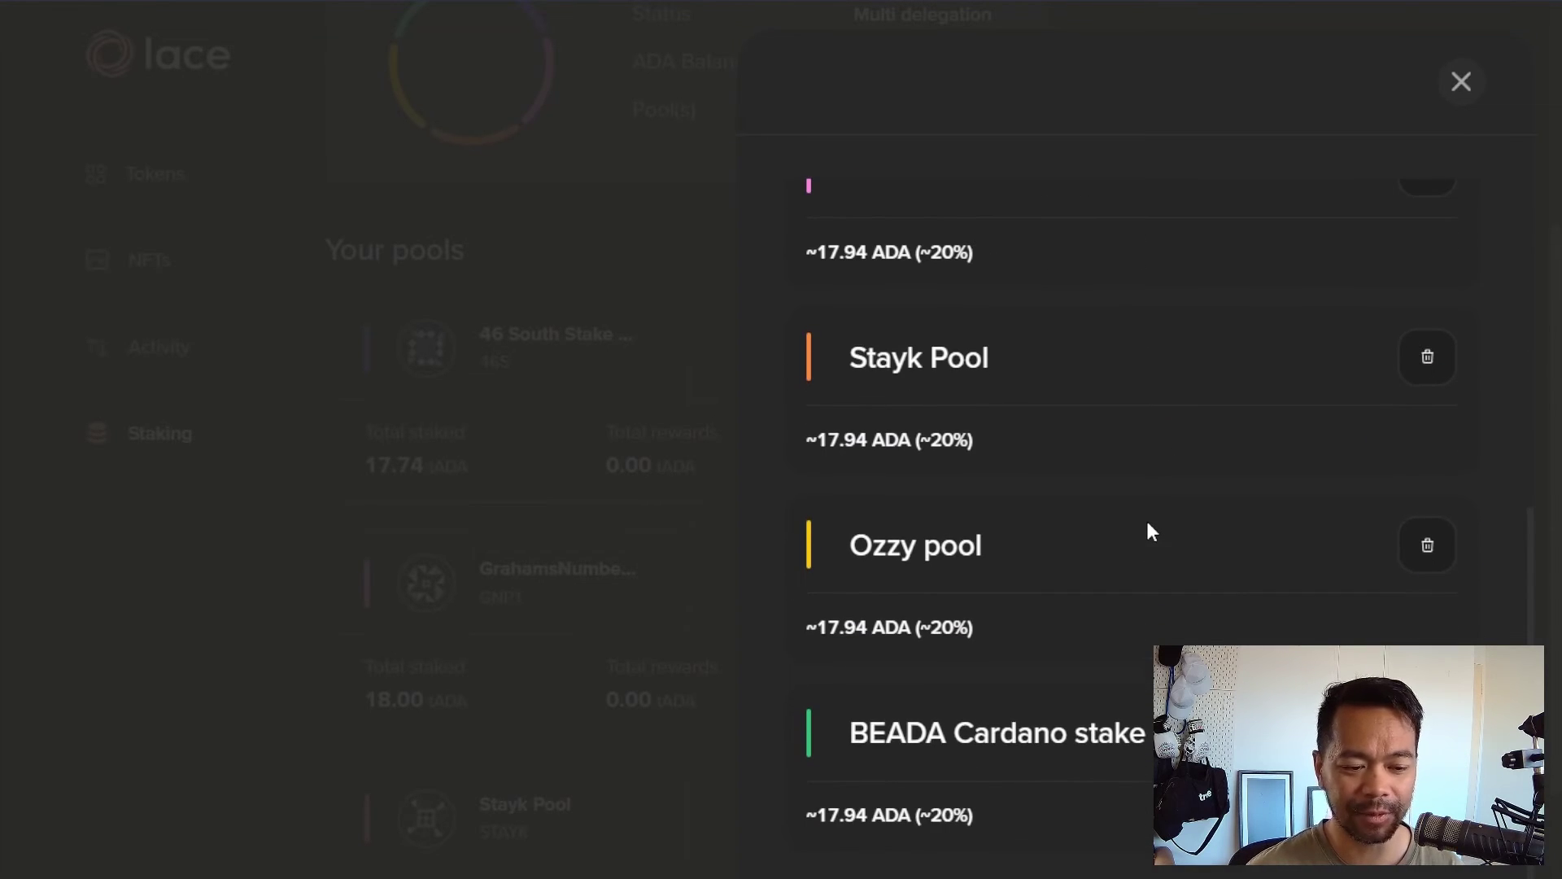
{"action": "left_click", "coordinate": [651, 629]}
{"action": "scroll", "coordinate": [733, 700], "scroll_direction": "up", "scroll_amount": 3}
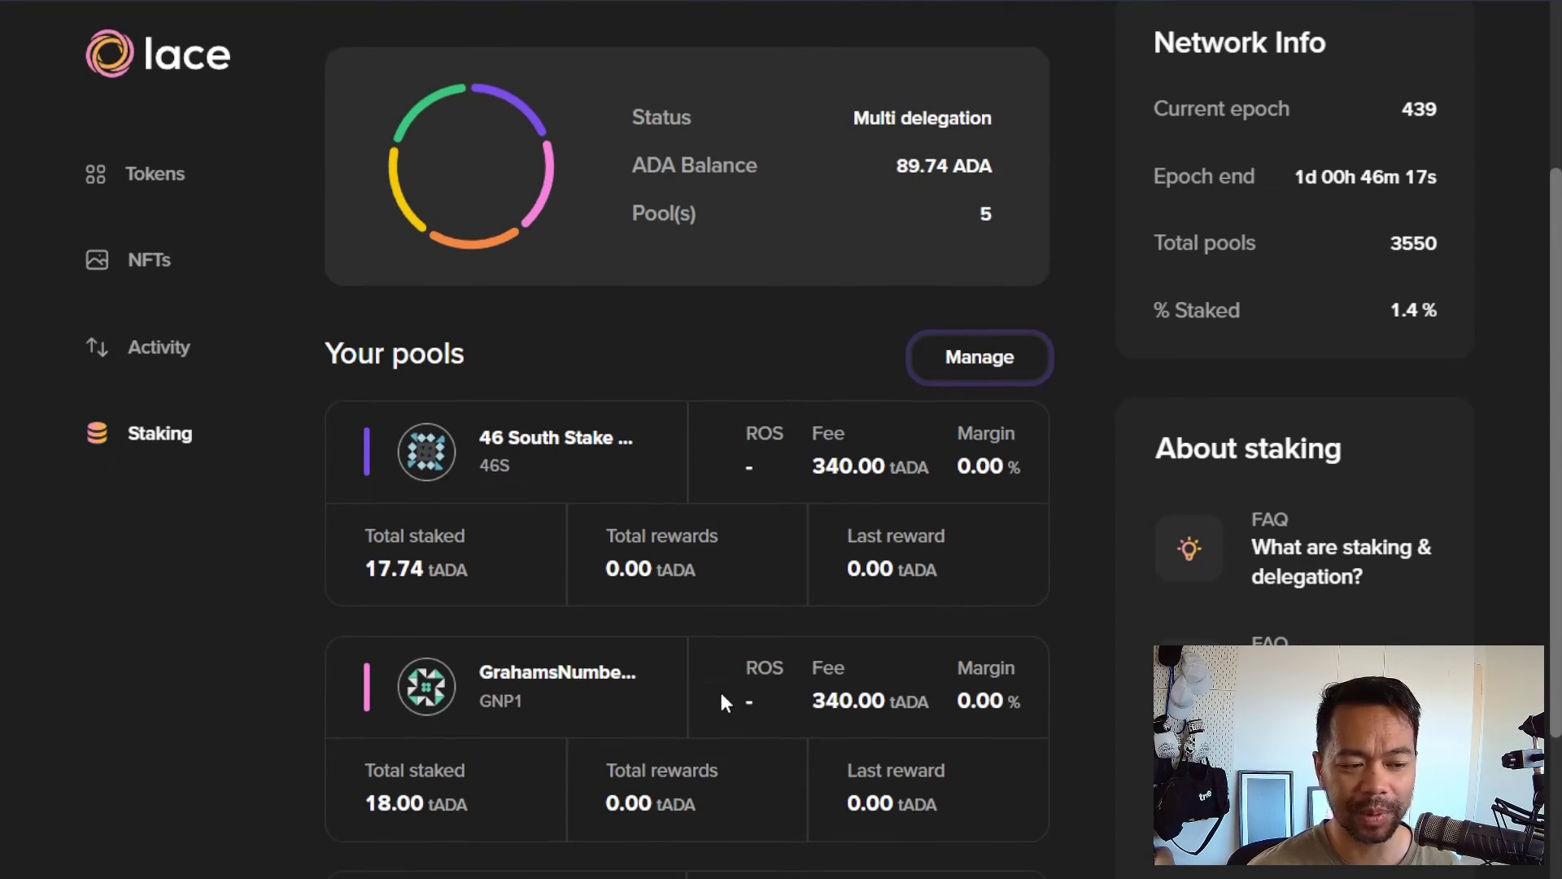
{"action": "scroll", "coordinate": [764, 630], "scroll_direction": "down", "scroll_amount": 4}
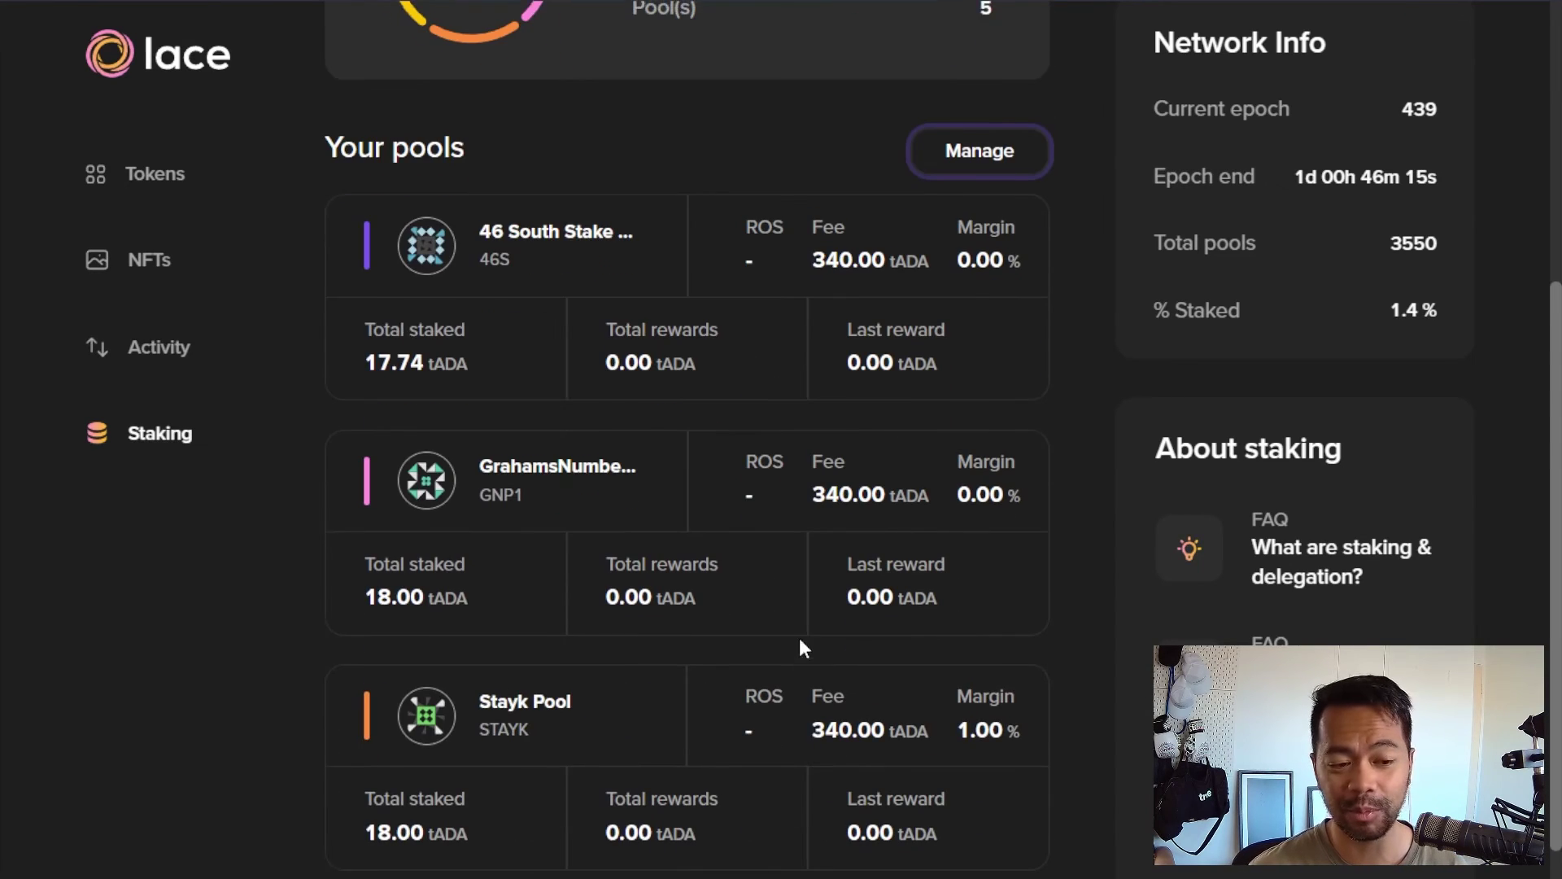
Remove 46 South Stake Pool, leaving four pools at about 22.43 ADA (~25%) each.
{"action": "left_click", "coordinate": [999, 137]}
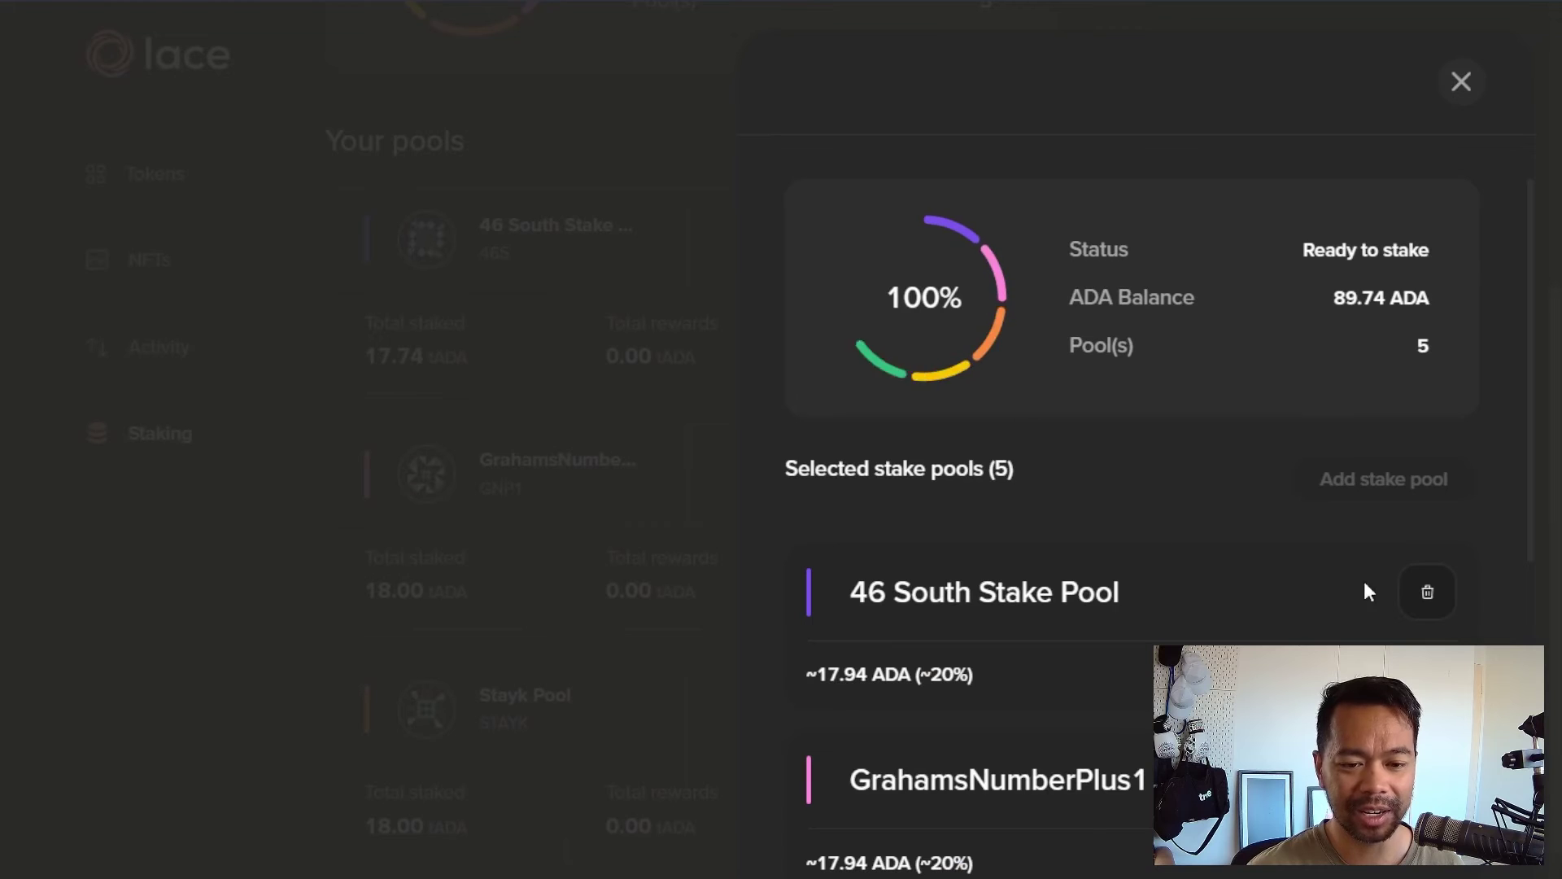
{"action": "left_click", "coordinate": [1429, 592]}
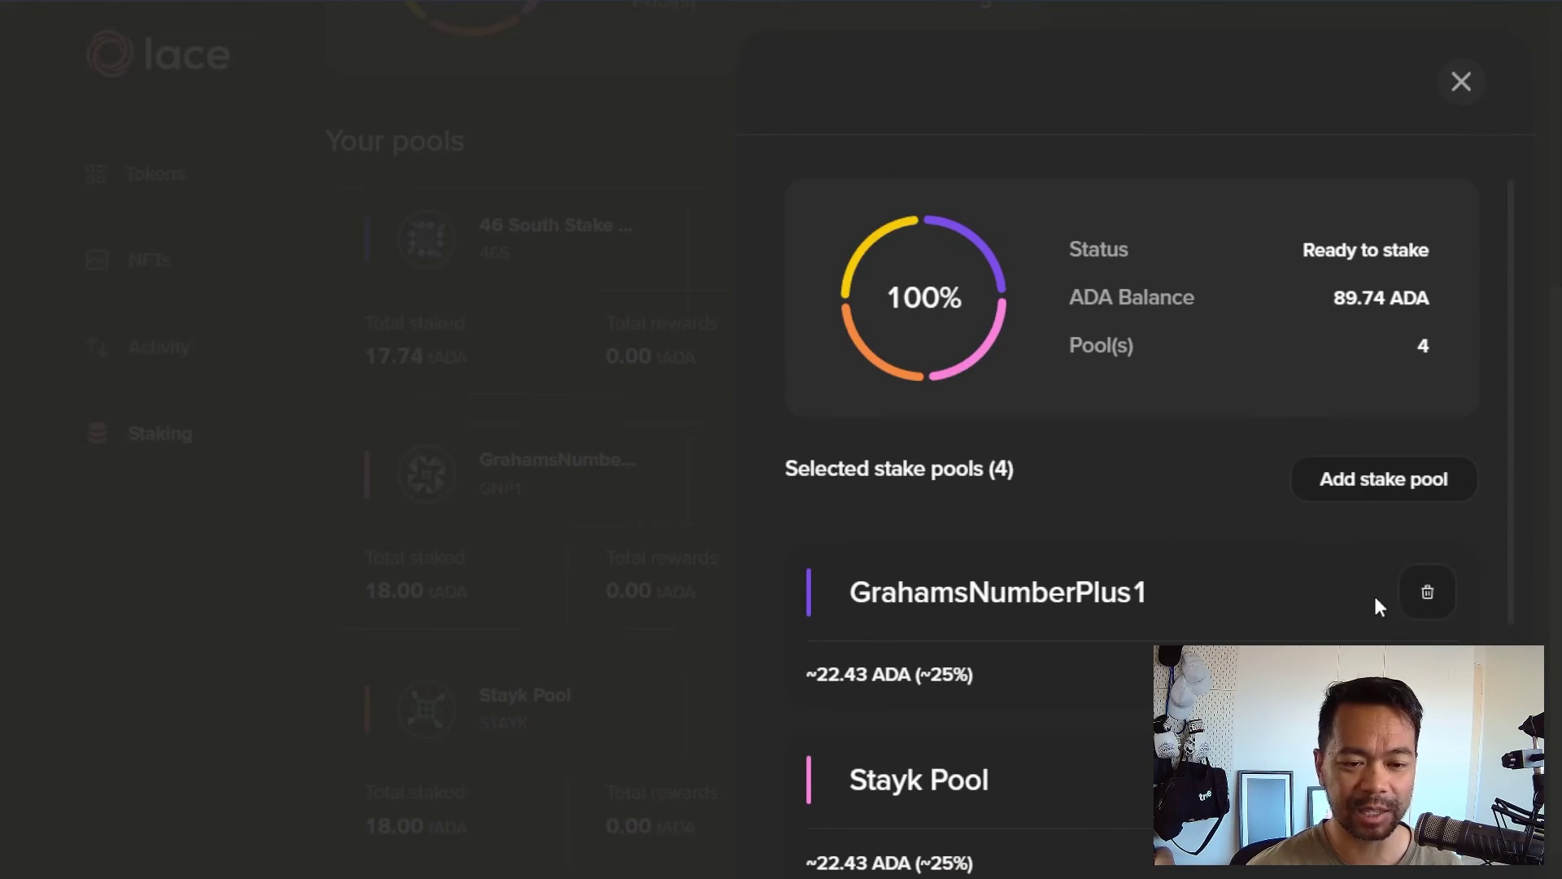
{"action": "scroll", "coordinate": [1114, 651], "scroll_direction": "down", "scroll_amount": 4}
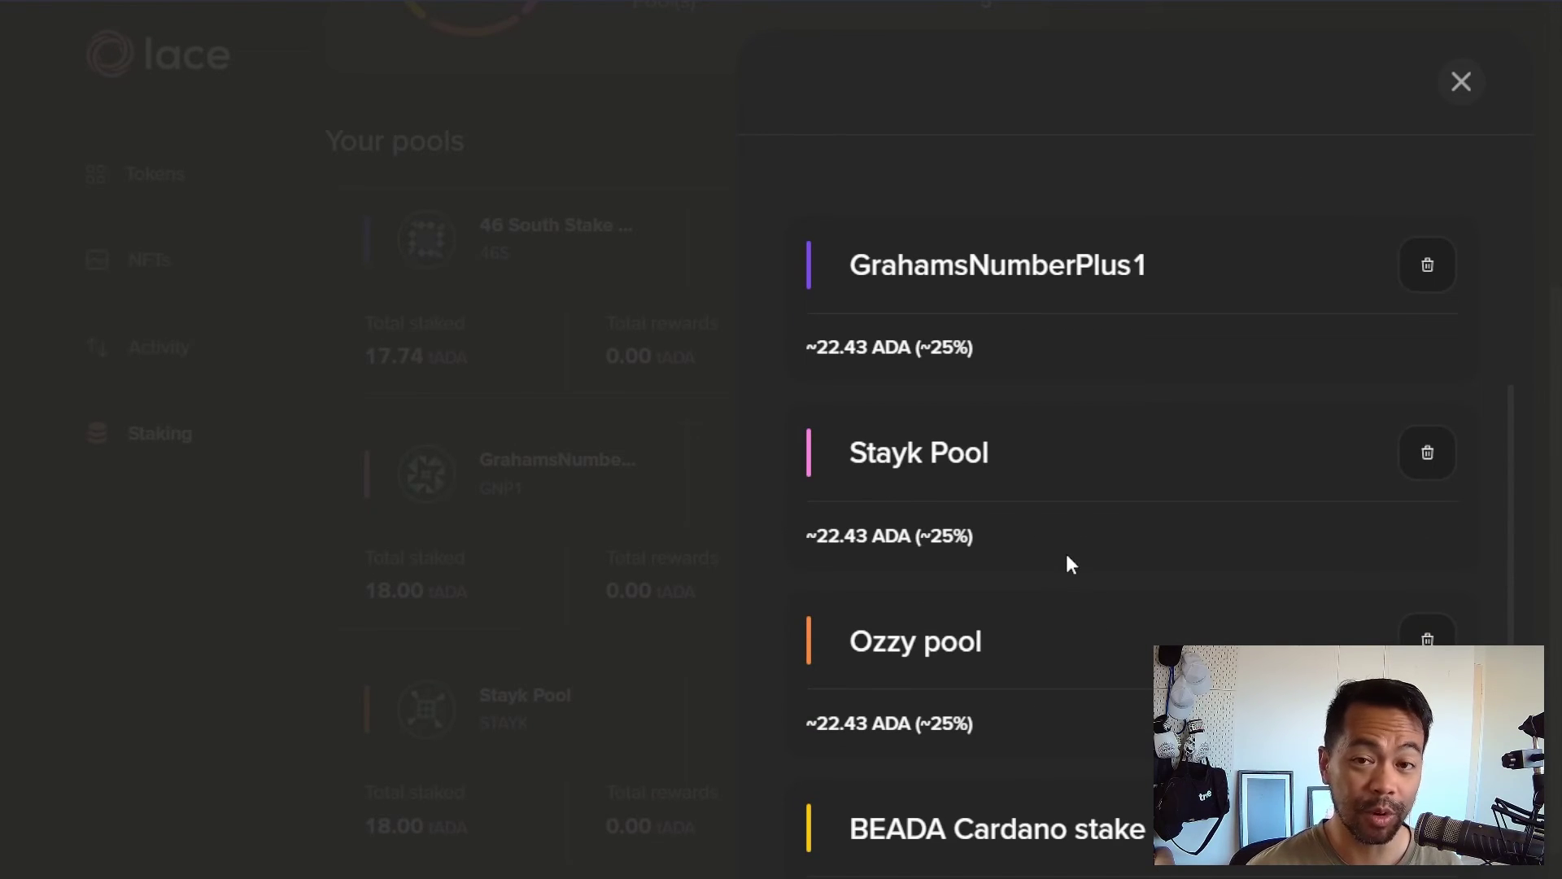
{"action": "scroll", "coordinate": [1066, 562], "scroll_direction": "up", "scroll_amount": 4}
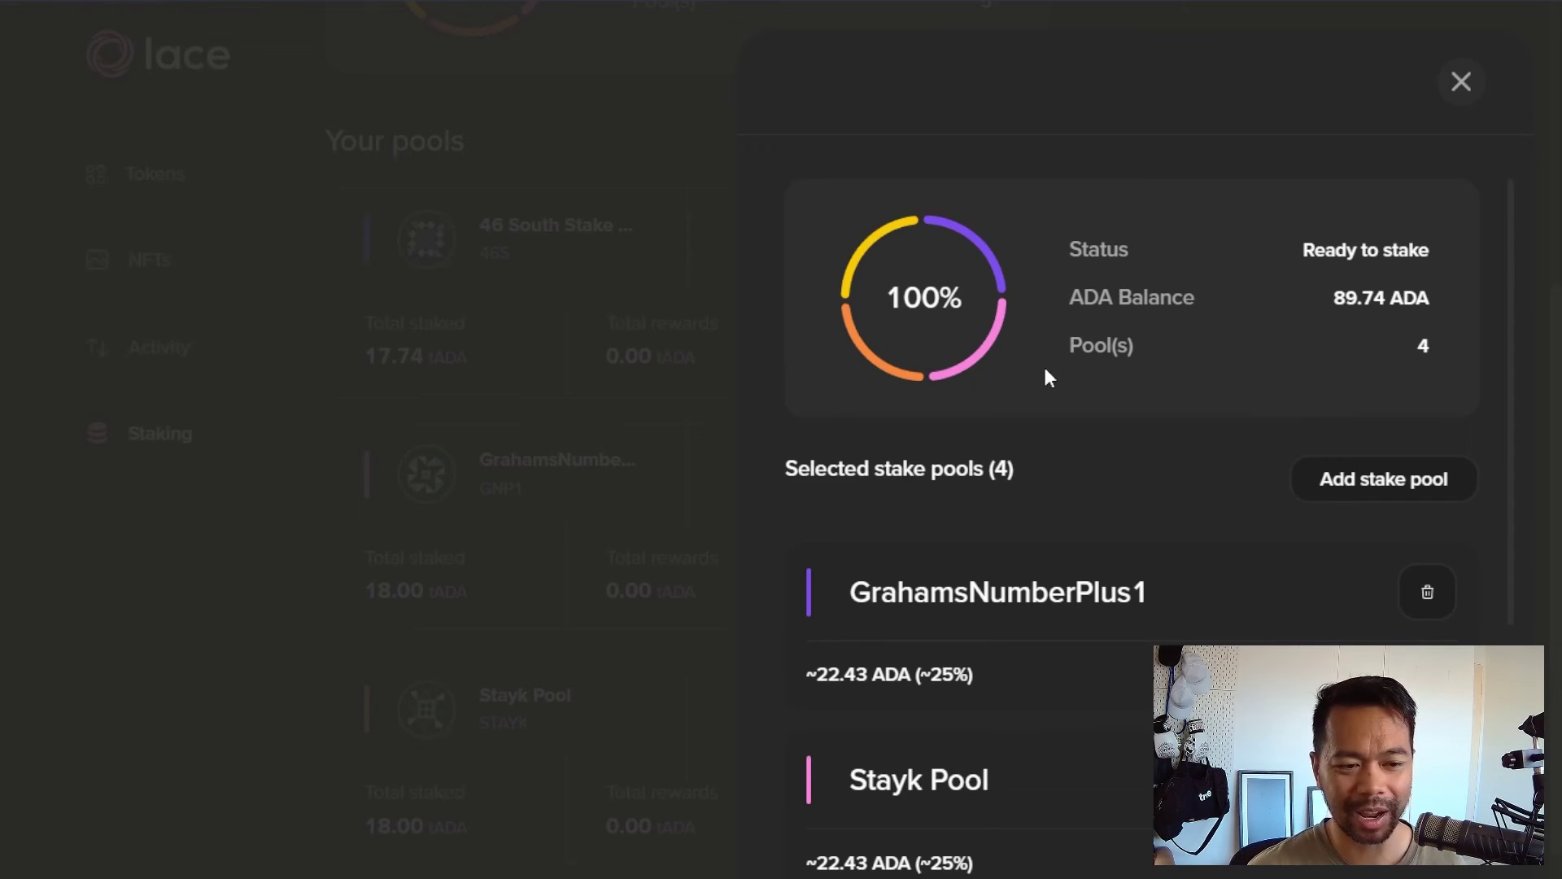
Close the management panel, add the キティ pool, and return to Browse pools via Activity.
{"action": "left_click", "coordinate": [1377, 481]}
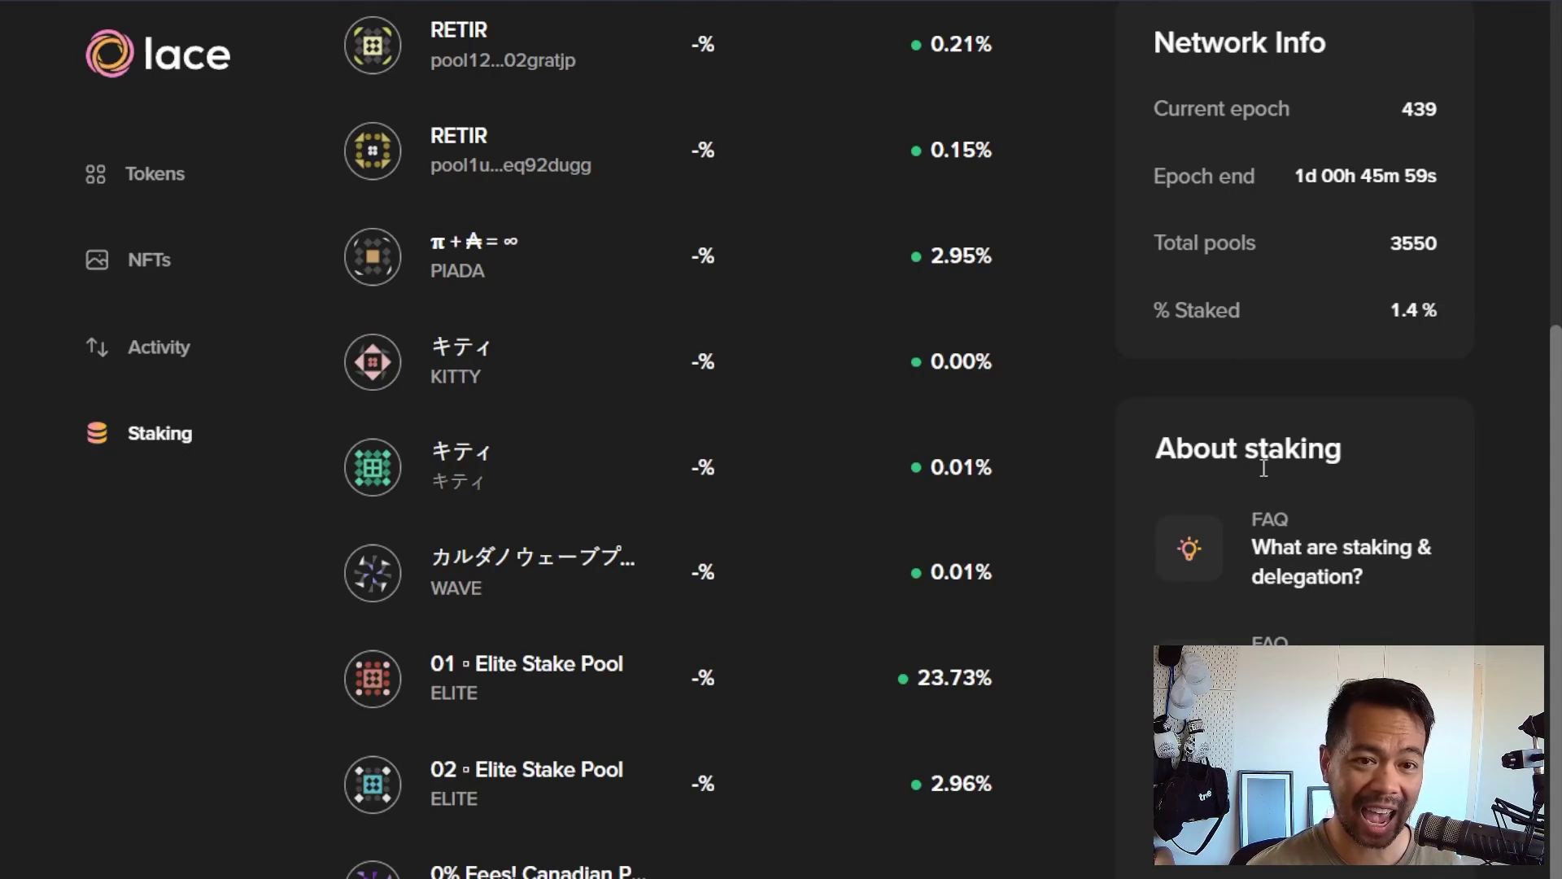
{"action": "left_click", "coordinate": [930, 470]}
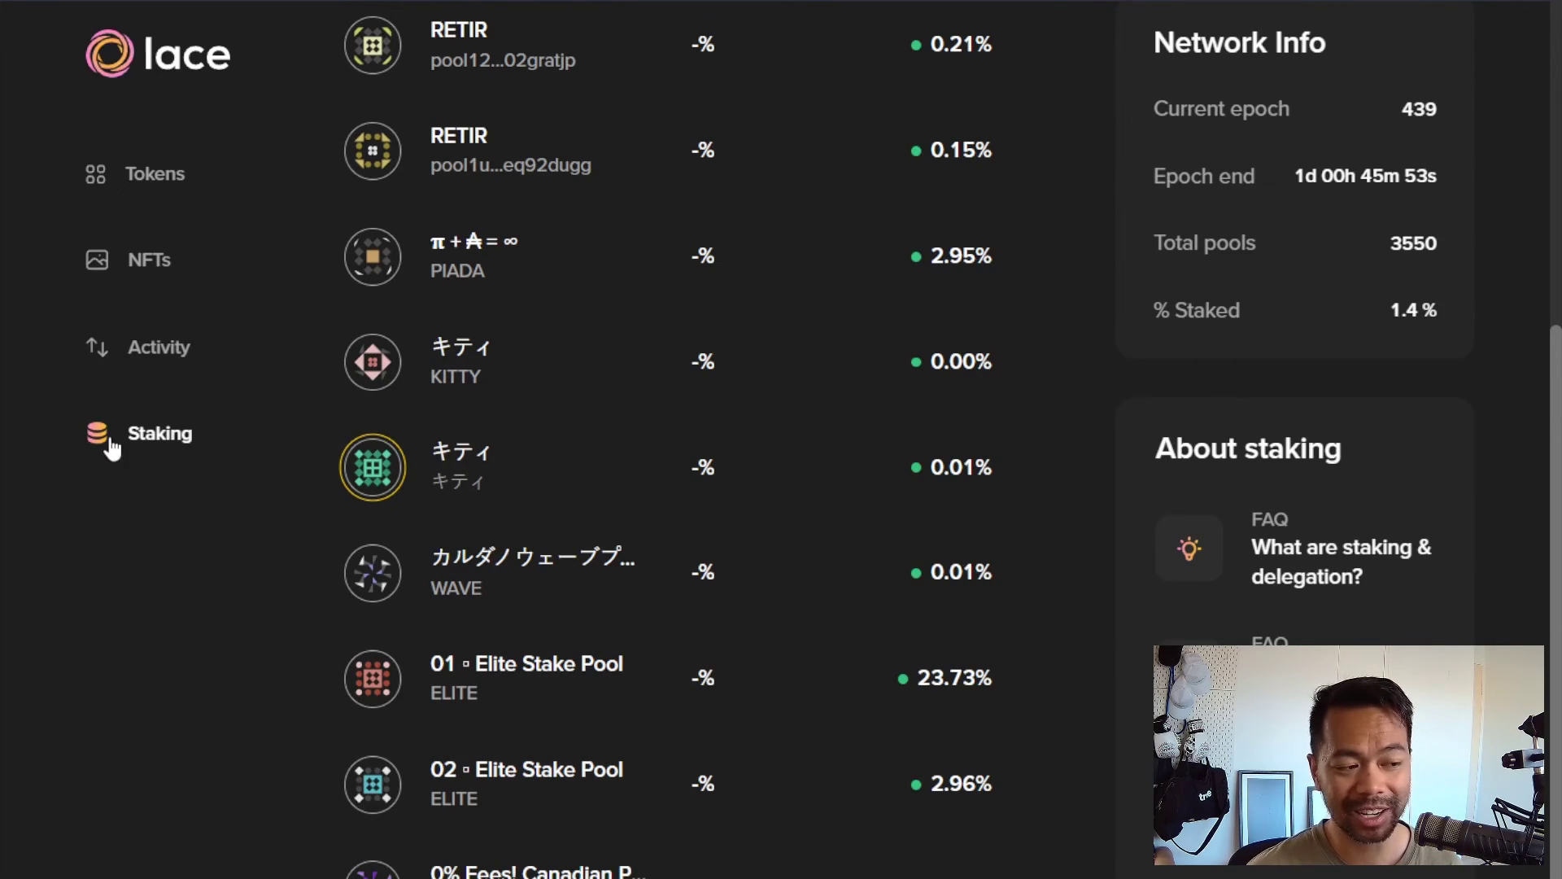
{"action": "left_click", "coordinate": [167, 350]}
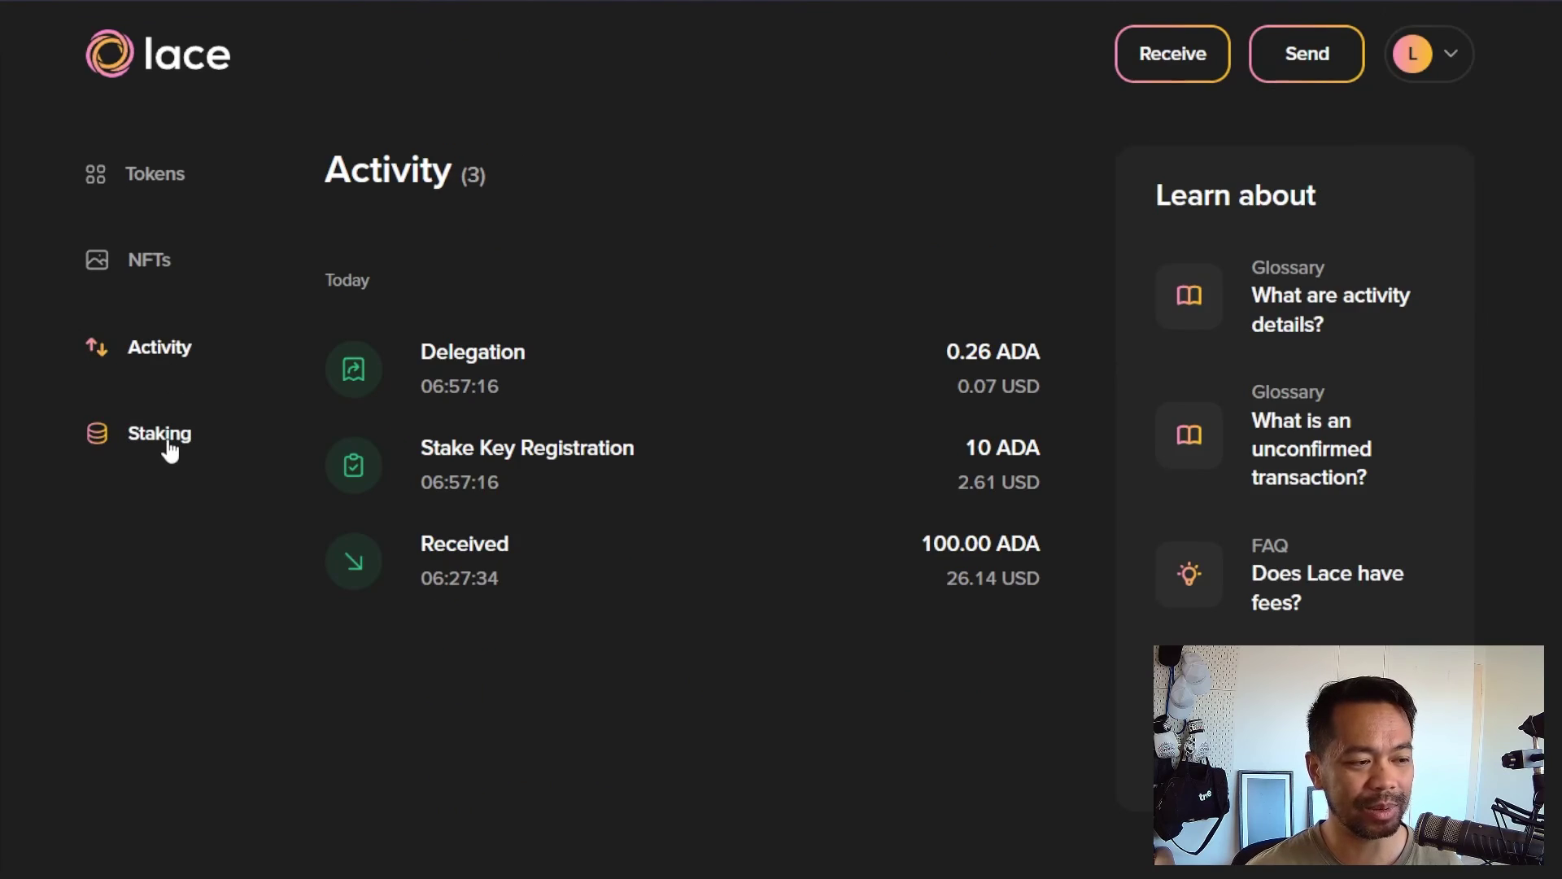
{"action": "left_click", "coordinate": [168, 443]}
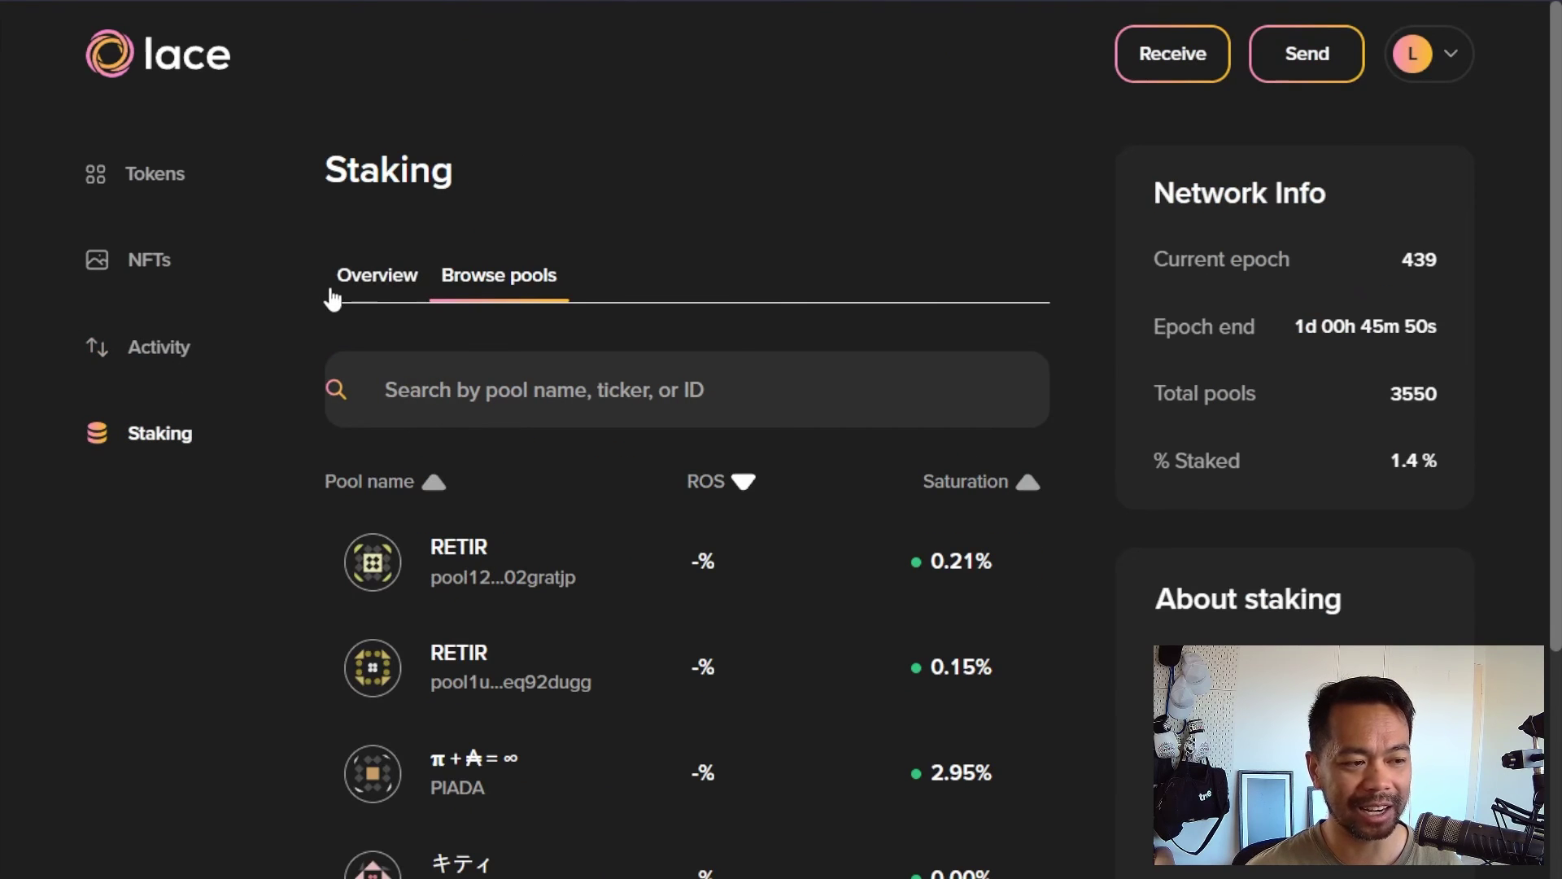